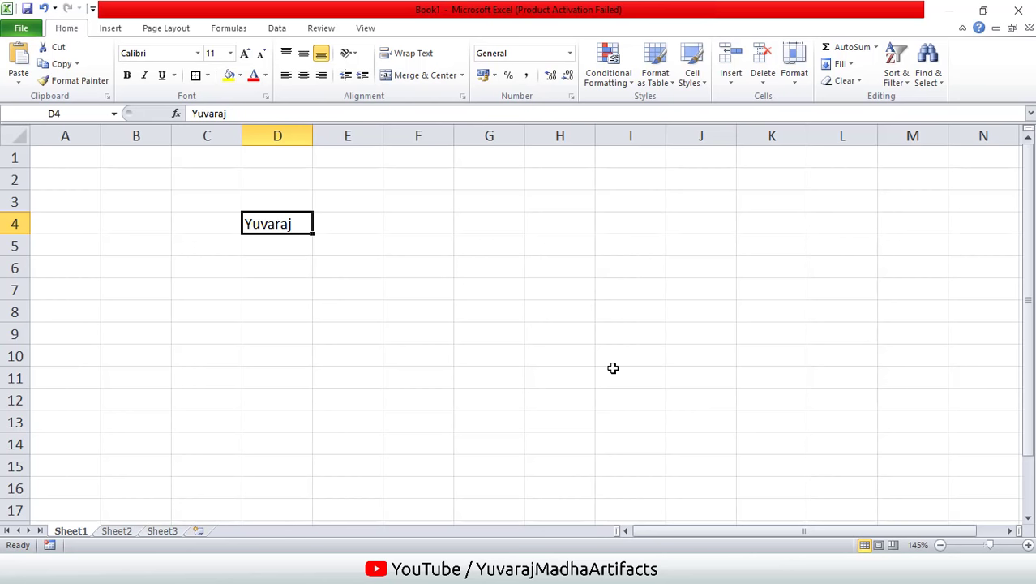
- Edit the existing name in cell D4 by appending the surname after a space
{"action": "key", "text": "F2"}
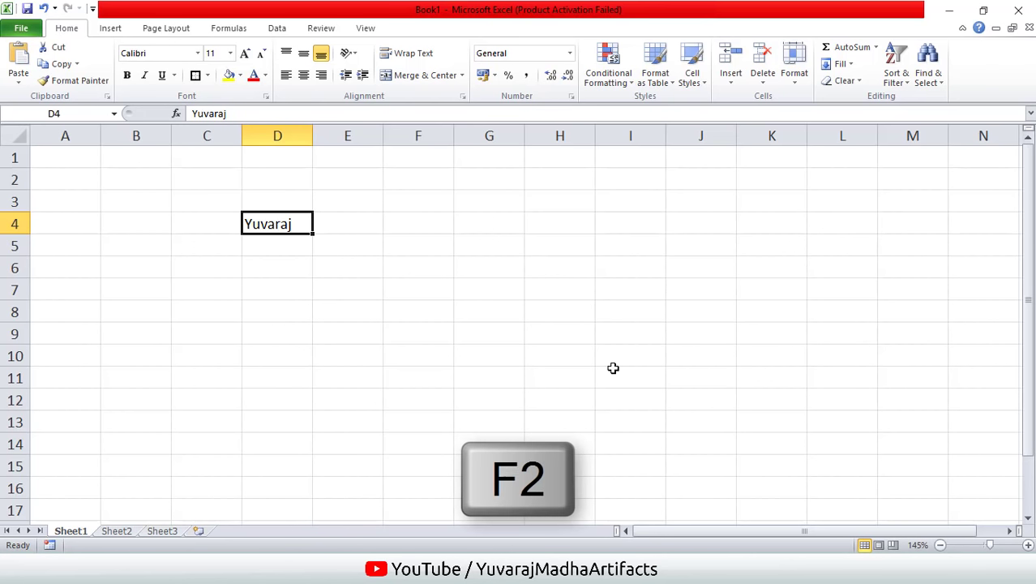
{"action": "key", "text": "F2"}
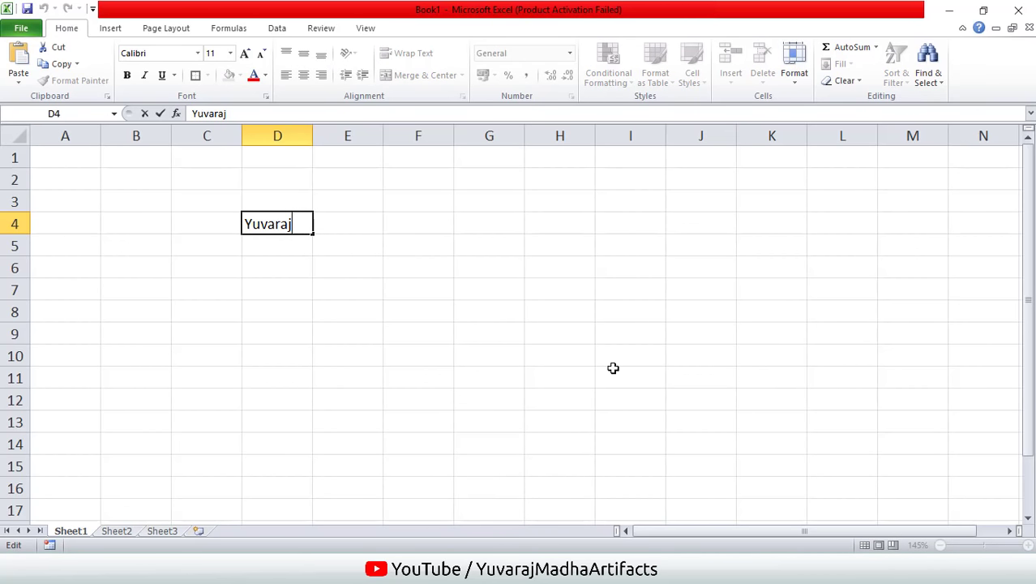
{"action": "type", "text": "Madha"}
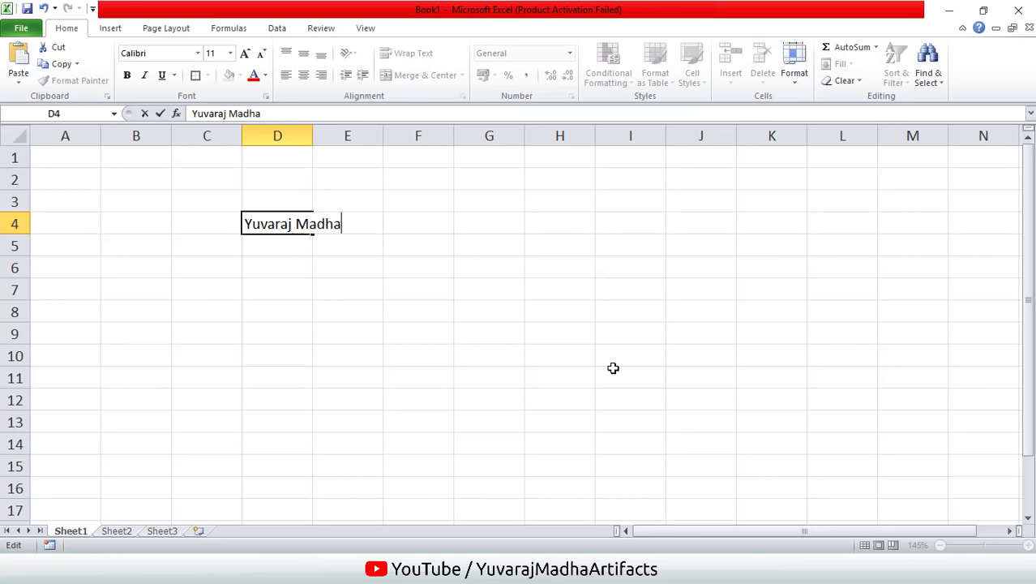
{"action": "key", "text": "Return"}
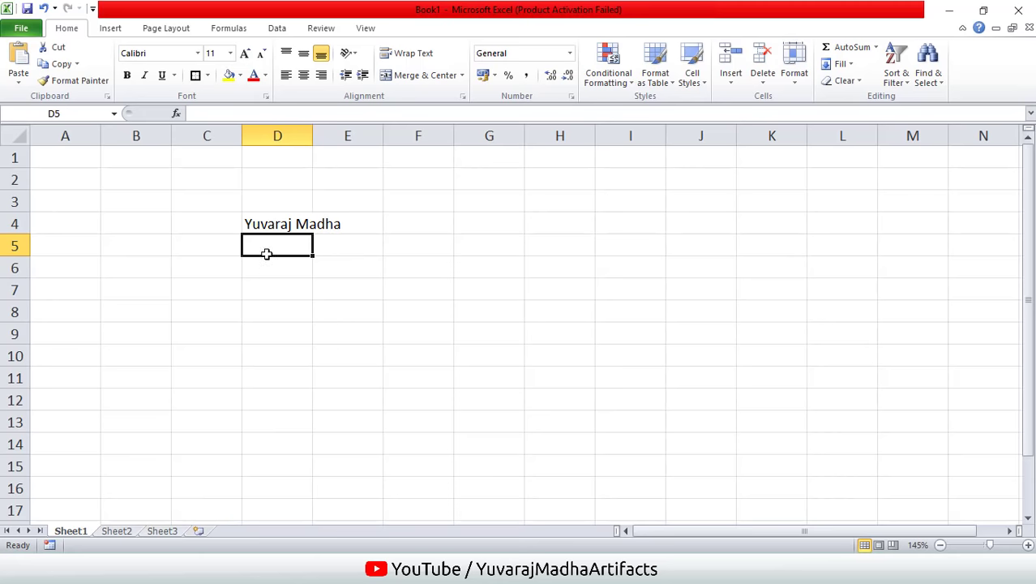
- Widen column D so that the full name in D4 fits inside its own cell
{"action": "left_click", "coordinate": [317, 219]}
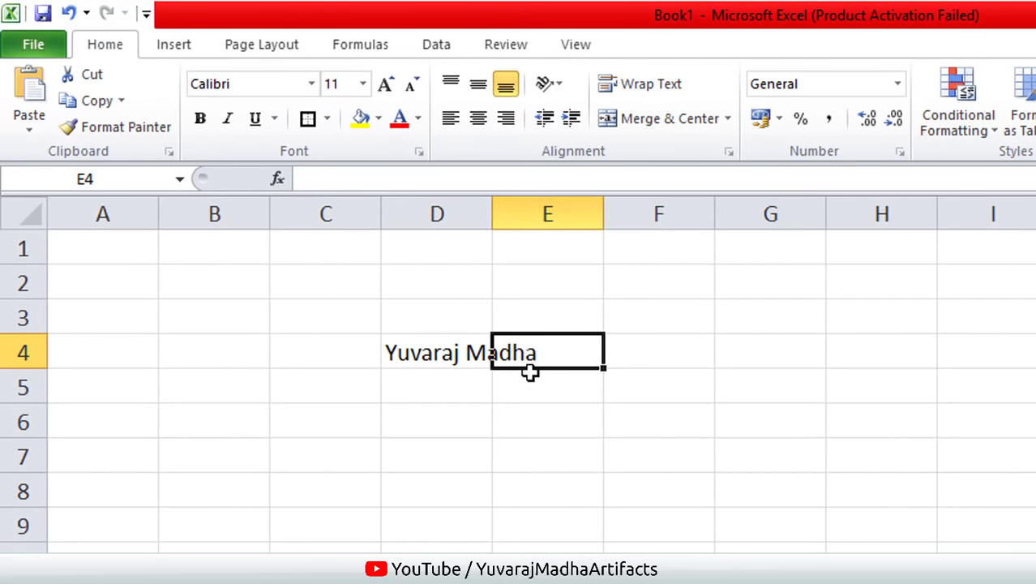
{"action": "left_click", "coordinate": [470, 383]}
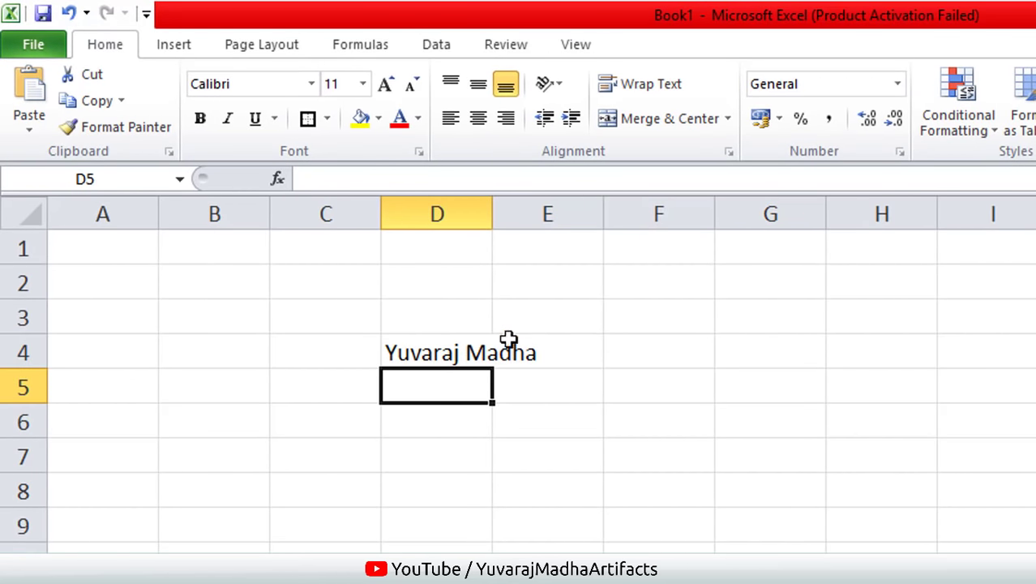
{"action": "left_click", "coordinate": [431, 345]}
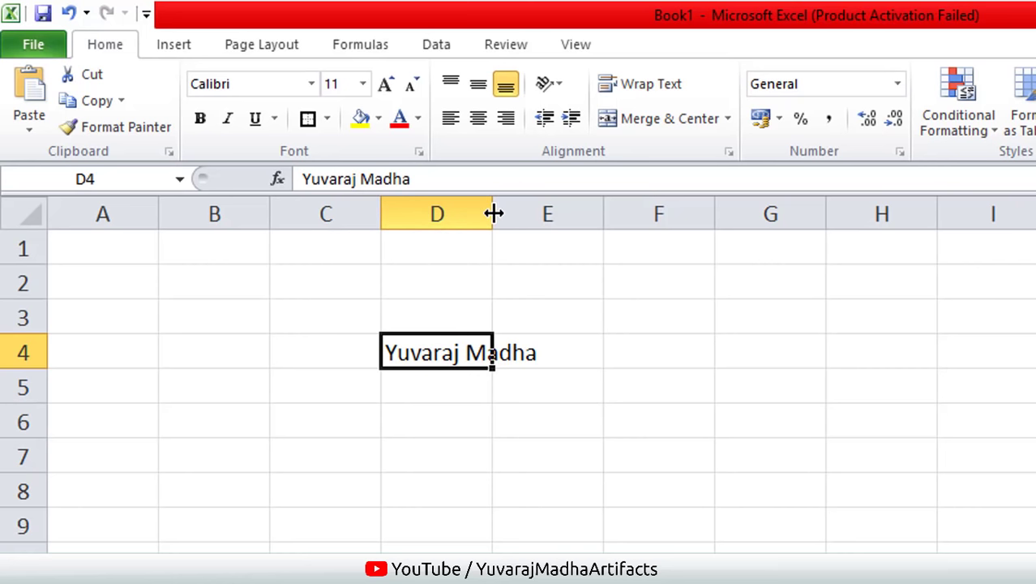
{"action": "left_click_drag", "start_coordinate": [492, 212], "coordinate": [551, 215]}
{"action": "left_click", "coordinate": [685, 459]}
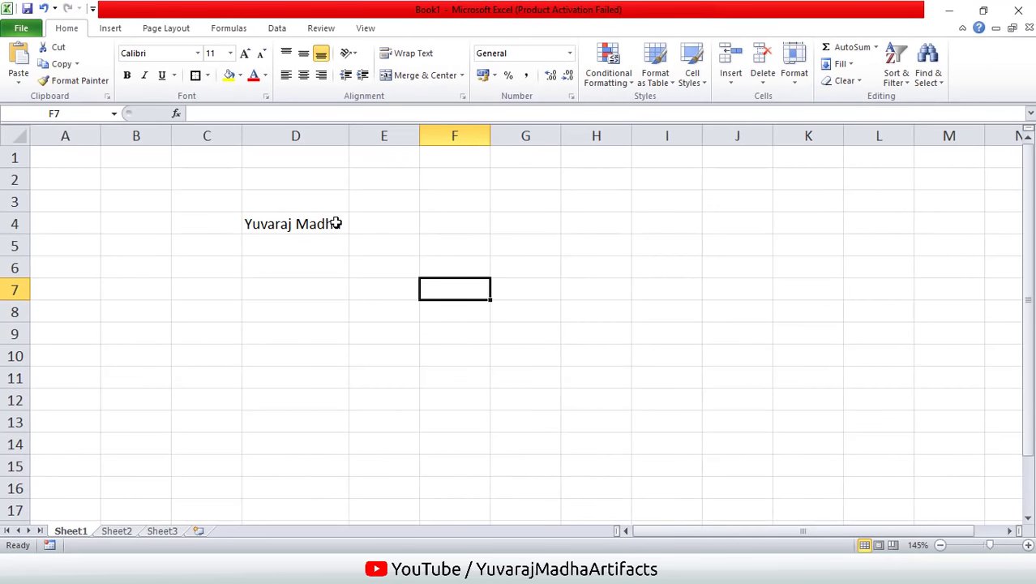
- Apply bold, underline and italic formatting to the name in cell D4
{"action": "left_click", "coordinate": [336, 224]}
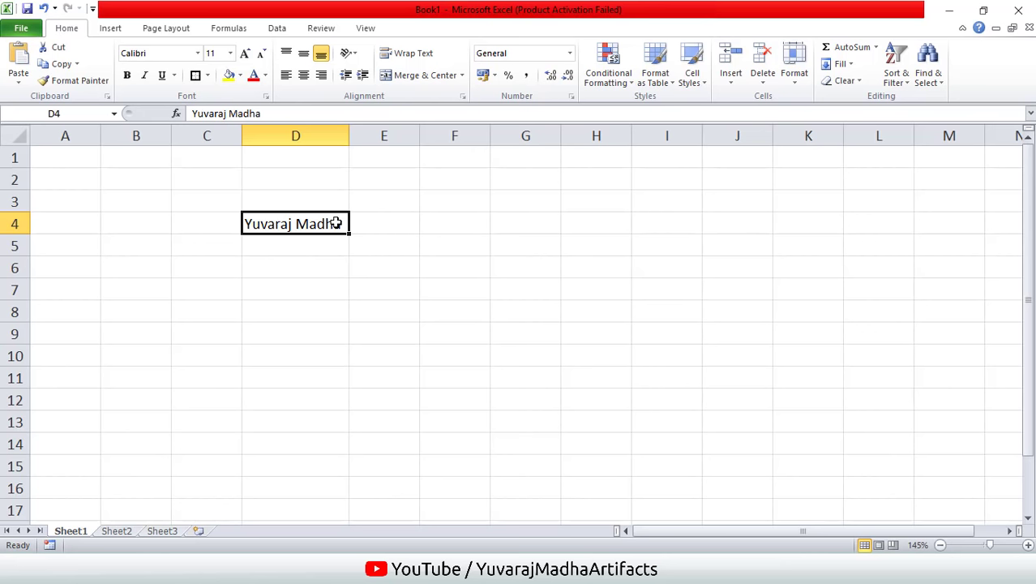
{"action": "left_click", "coordinate": [346, 274]}
{"action": "left_click", "coordinate": [333, 225]}
{"action": "key", "text": "ctrl+b"}
{"action": "key", "text": "ctrl+b"}
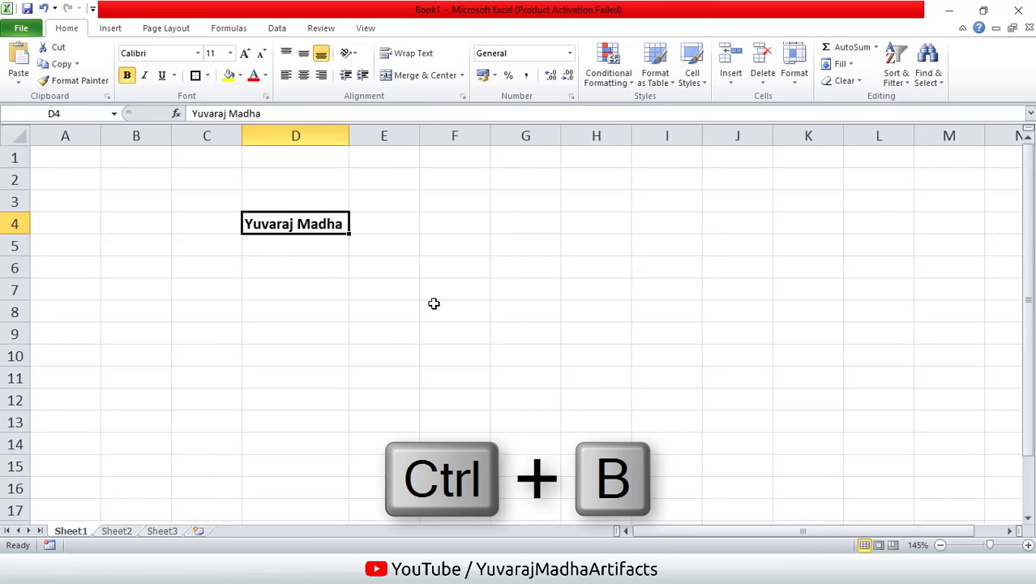
{"action": "key", "text": "ctrl+u"}
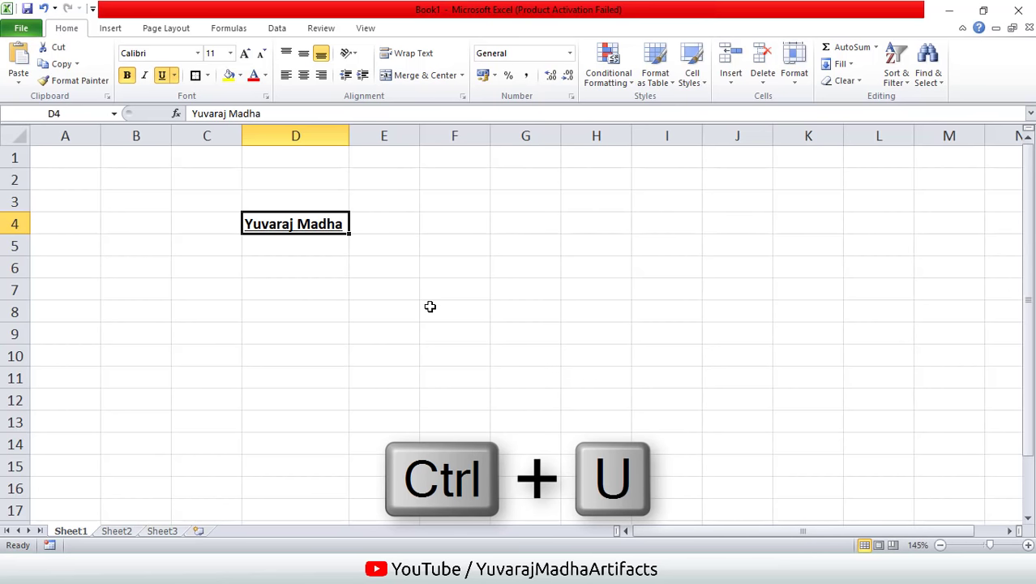
{"action": "key", "text": "ctrl+i"}
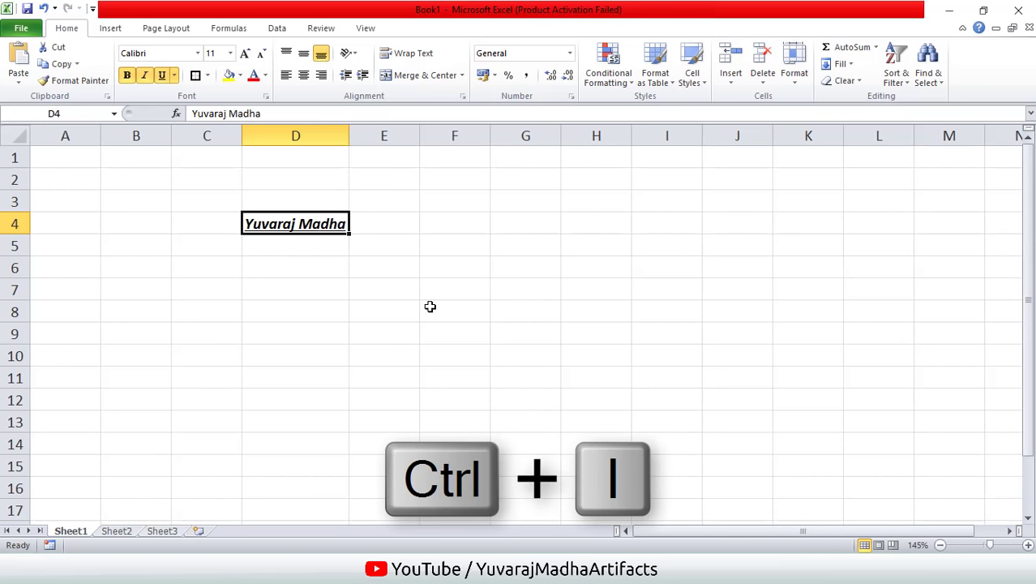
- Remove the italic, underline and bold formatting from cell D4
{"action": "key", "text": "ctrl+i"}
{"action": "key", "text": "ctrl+u"}
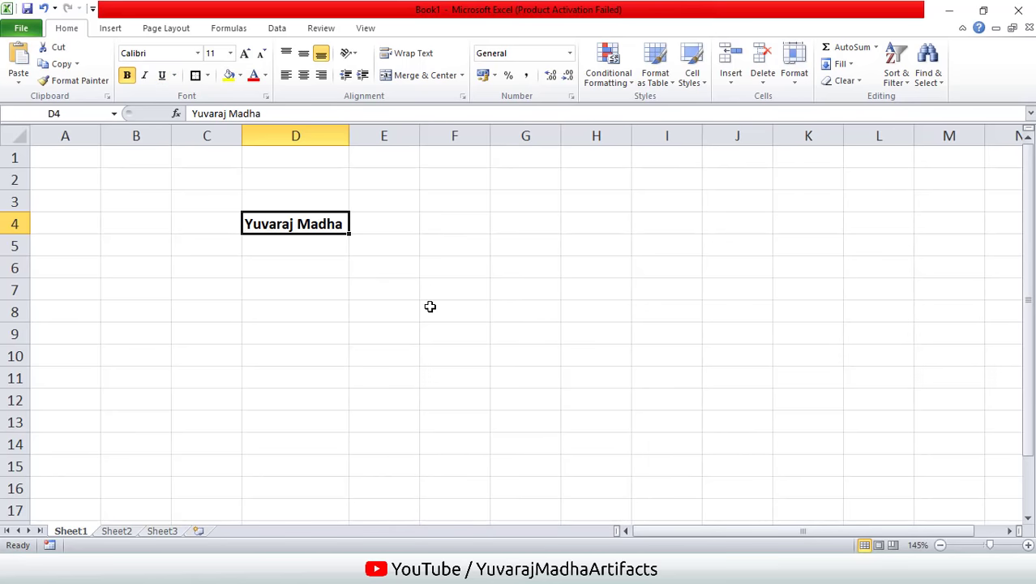
{"action": "key", "text": "ctrl+b"}
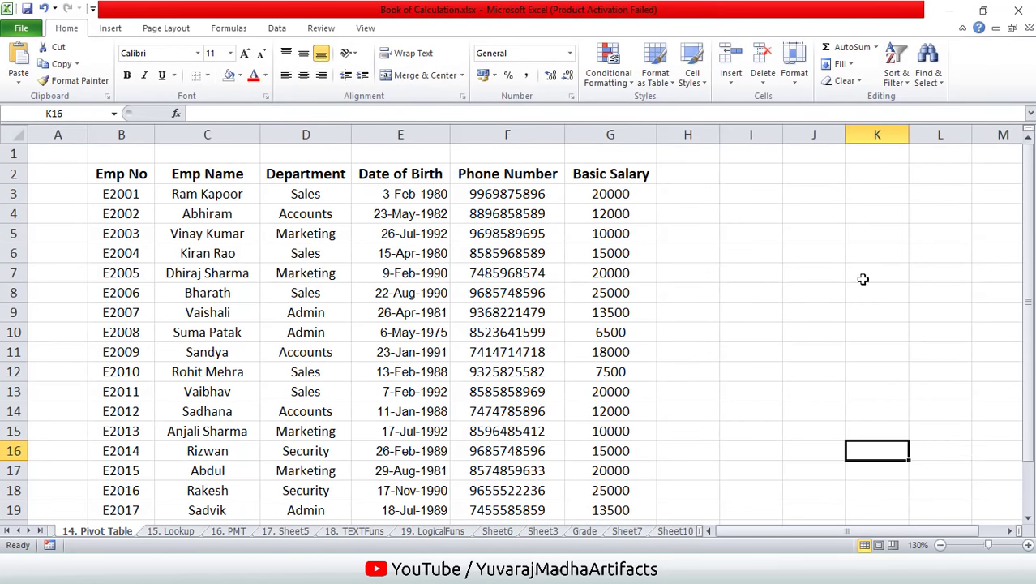
- In the Book of Calculation.xlsx employee table, cut the last employee's name from C22 and paste it into F27
{"action": "scroll", "coordinate": [856, 278], "scroll_direction": "down", "scroll_amount": 4}
{"action": "scroll", "coordinate": [854, 277], "scroll_direction": "up", "scroll_amount": 4}
{"action": "scroll", "coordinate": [727, 294], "scroll_direction": "down", "scroll_amount": 3}
{"action": "scroll", "coordinate": [727, 293], "scroll_direction": "up", "scroll_amount": 2}
{"action": "scroll", "coordinate": [727, 294], "scroll_direction": "down", "scroll_amount": 2}
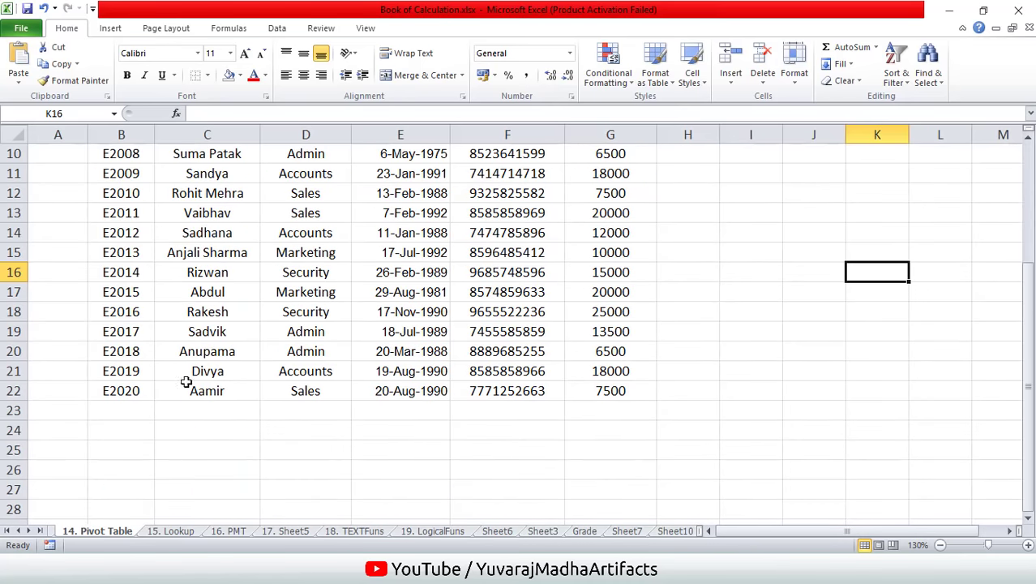
{"action": "left_click", "coordinate": [218, 390]}
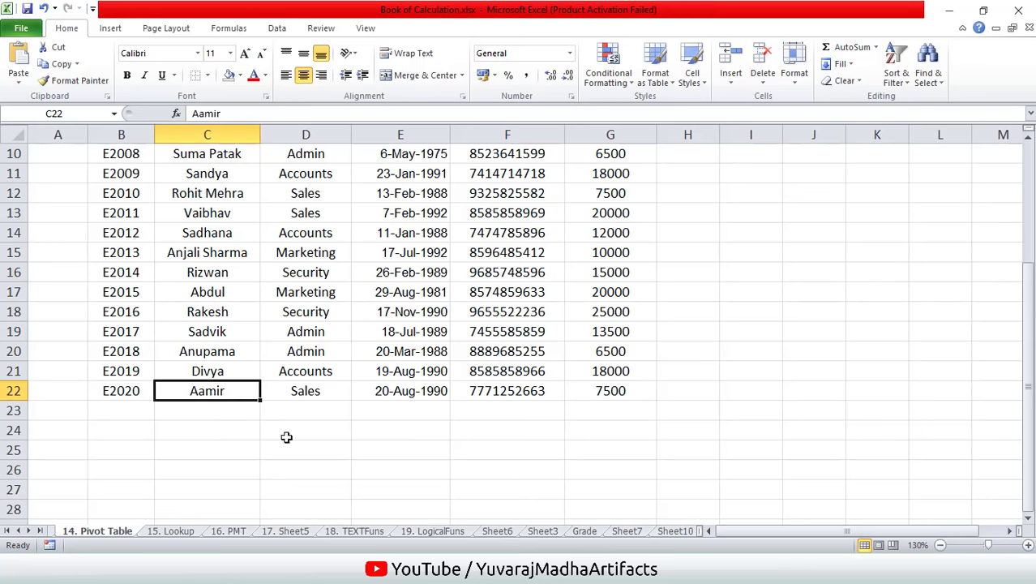
{"action": "scroll", "coordinate": [835, 406], "scroll_direction": "down", "scroll_amount": 3}
{"action": "scroll", "coordinate": [827, 413], "scroll_direction": "up", "scroll_amount": 1}
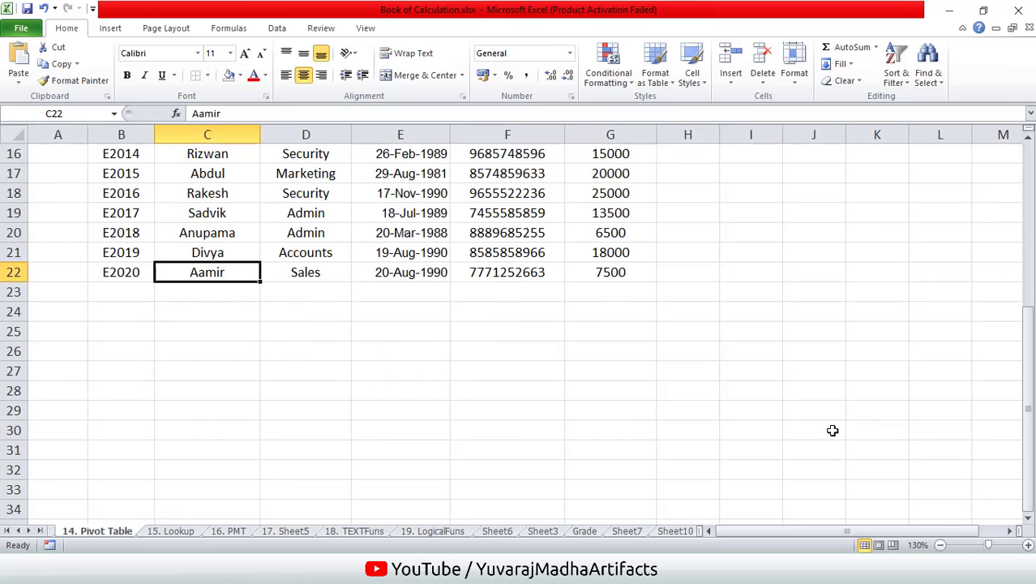
{"action": "key", "text": "ctrl+x"}
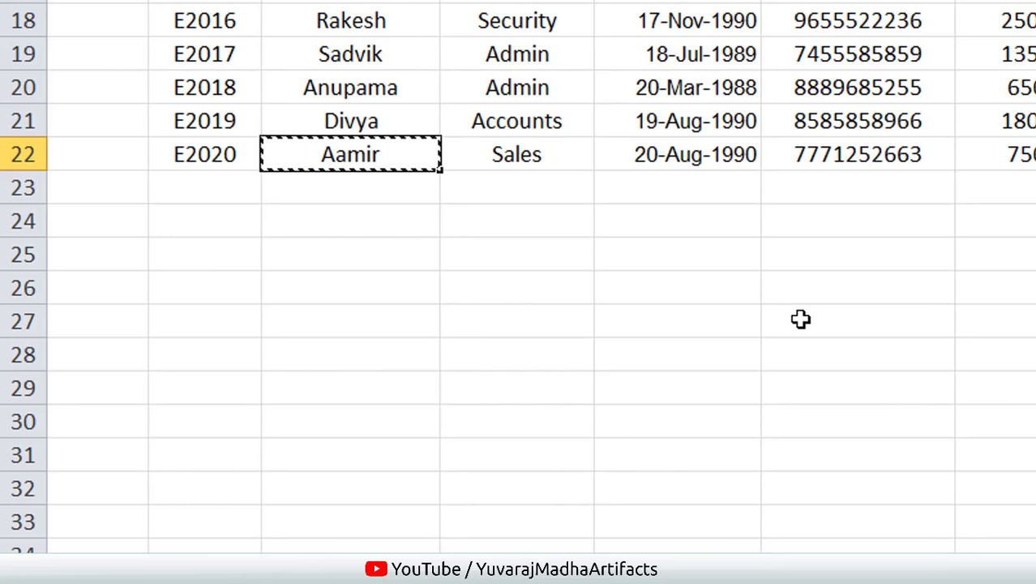
{"action": "left_click", "coordinate": [885, 319]}
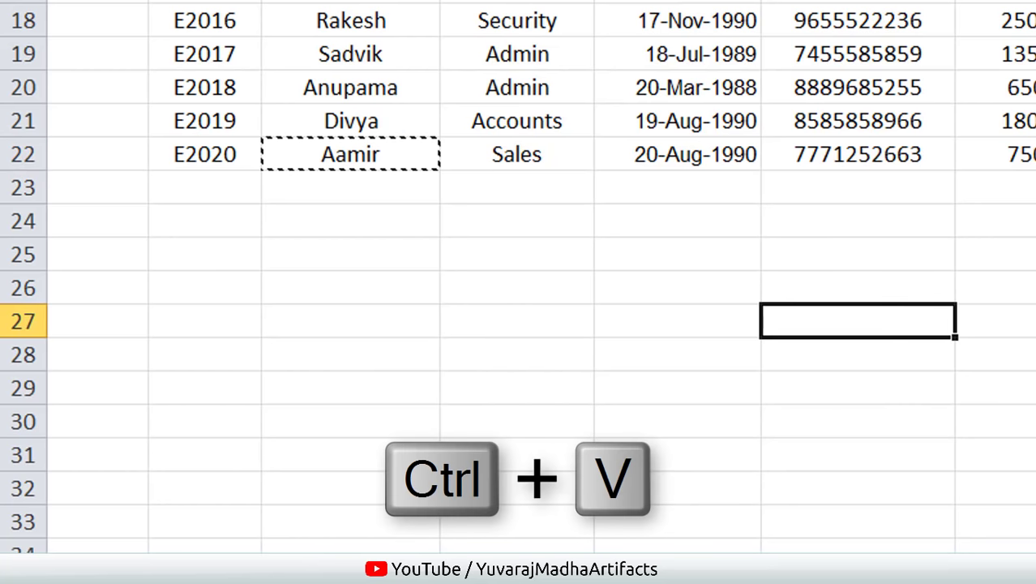
{"action": "key", "text": "ctrl+v"}
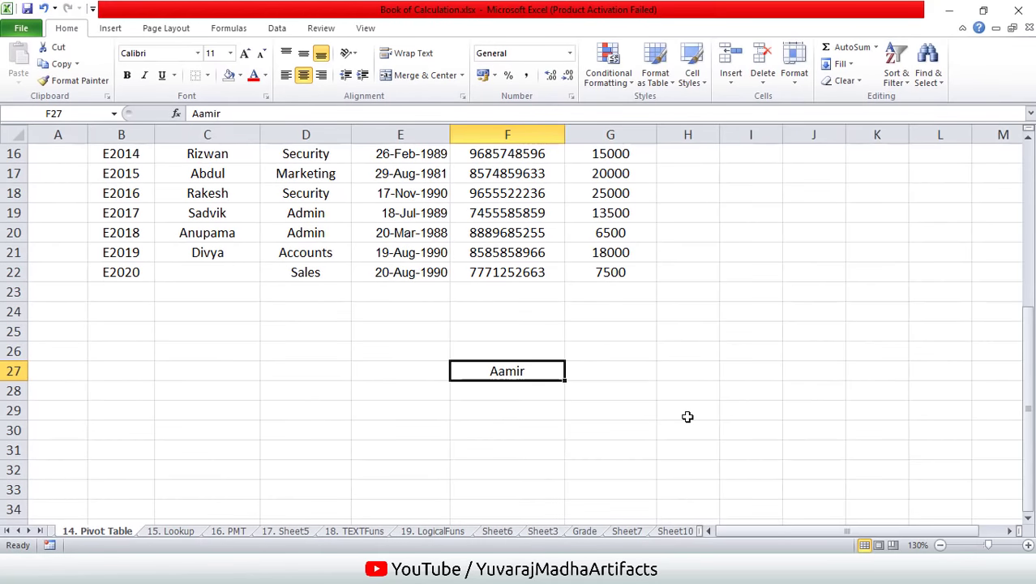
- Move the employee name from F27 back to its original cell C22
{"action": "key", "text": "ctrl+c"}
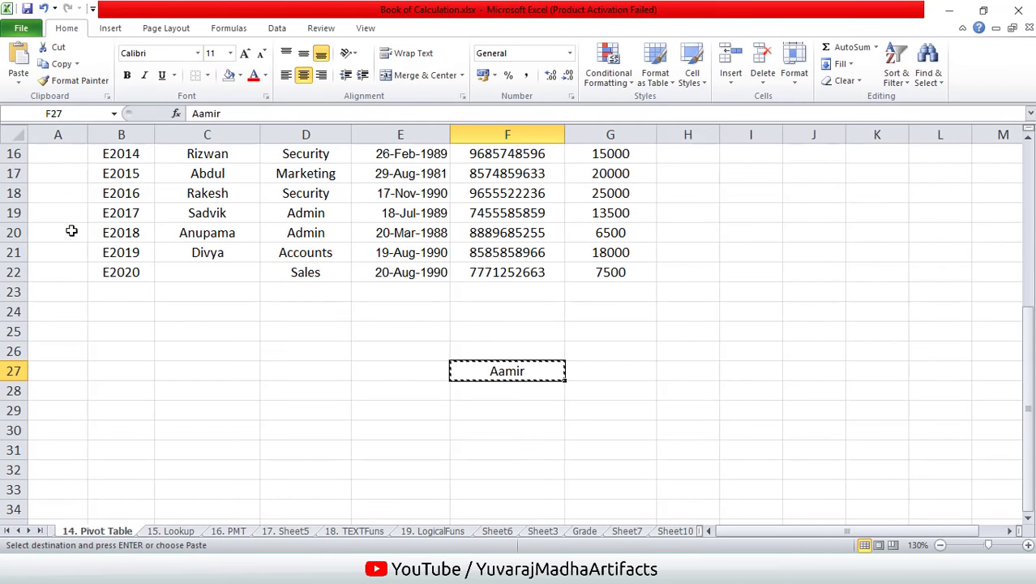
{"action": "left_click", "coordinate": [188, 272]}
{"action": "key", "text": "ctrl+v"}
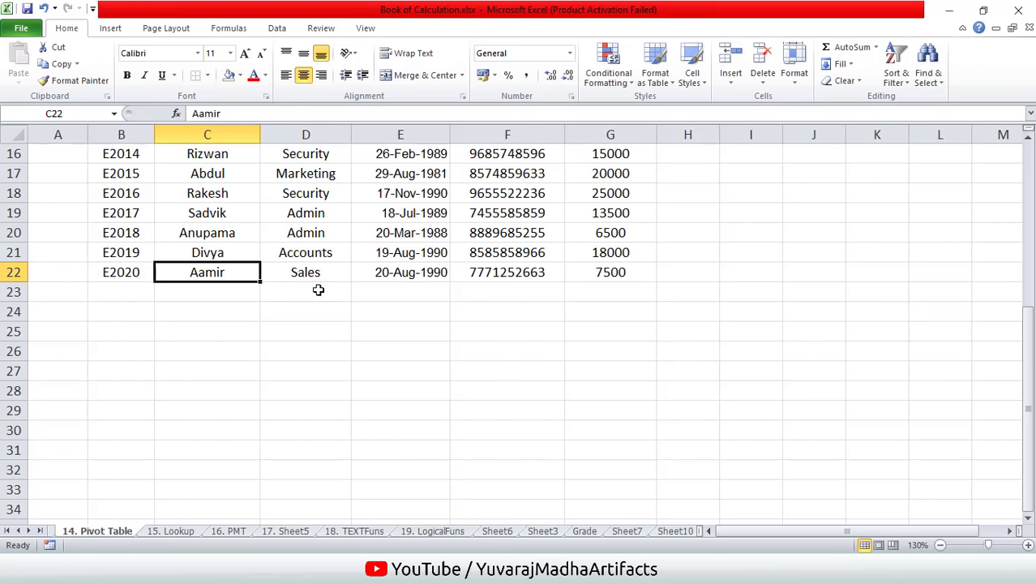
- Copy the employee name in C22 and paste it into the empty cell E27
{"action": "scroll", "coordinate": [321, 393], "scroll_direction": "up", "scroll_amount": 4}
{"action": "scroll", "coordinate": [321, 393], "scroll_direction": "down", "scroll_amount": 4}
{"action": "key", "text": "ctrl+c"}
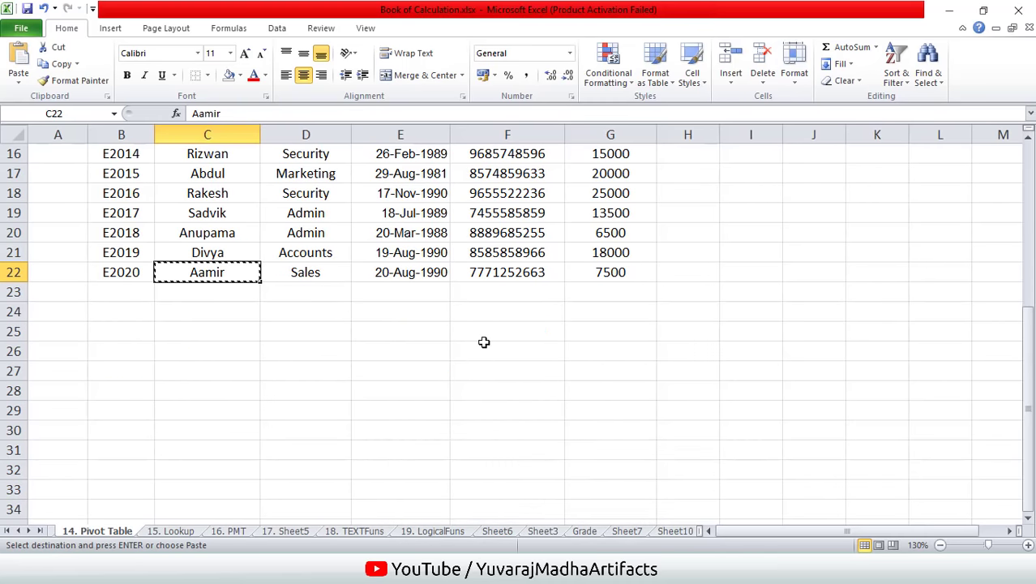
{"action": "scroll", "coordinate": [484, 342], "scroll_direction": "down", "scroll_amount": 1}
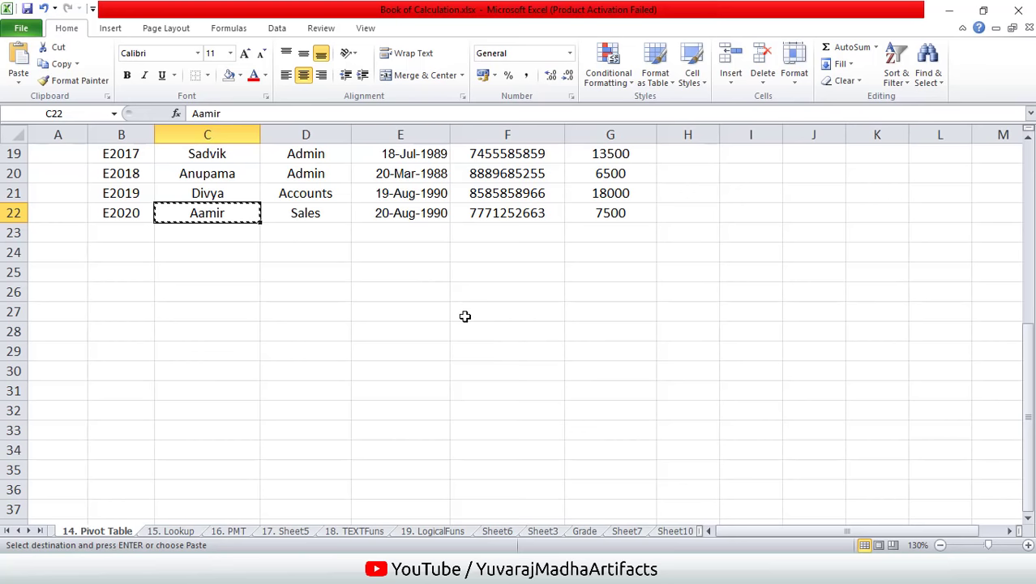
{"action": "scroll", "coordinate": [465, 316], "scroll_direction": "down", "scroll_amount": 1}
{"action": "scroll", "coordinate": [464, 316], "scroll_direction": "up", "scroll_amount": 1}
{"action": "left_click", "coordinate": [398, 310]}
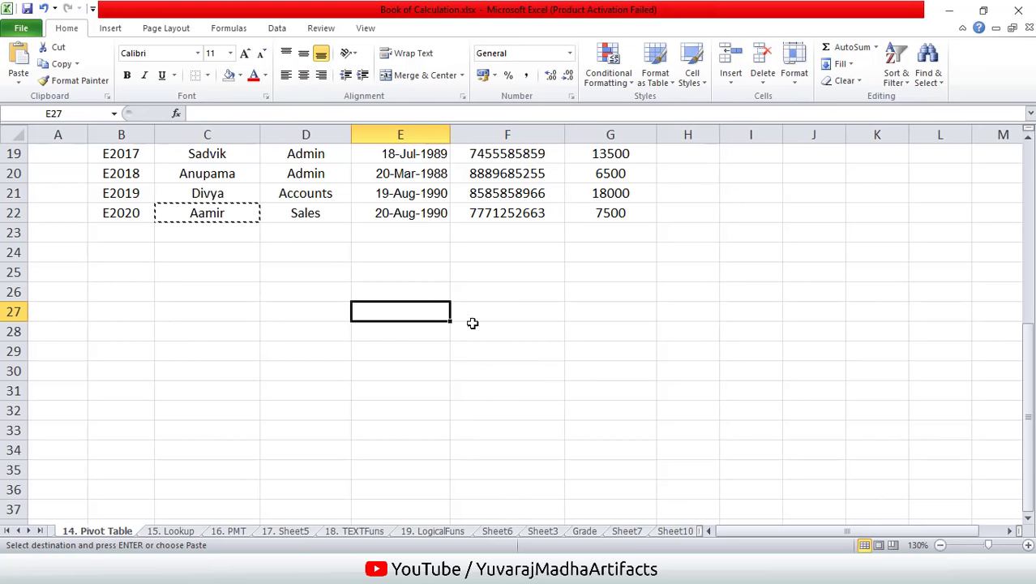
{"action": "key", "text": "ctrl+v"}
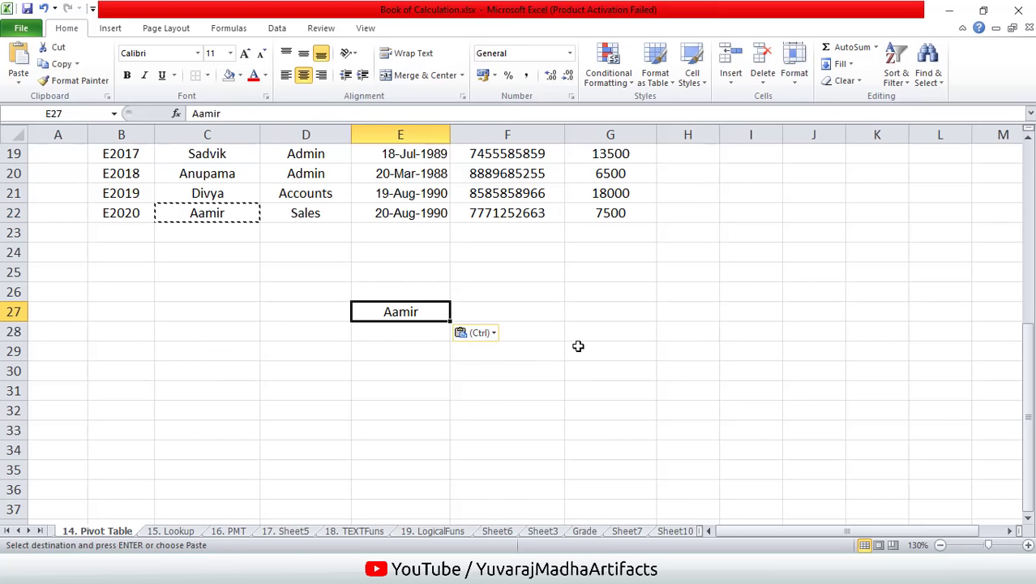
- Paste the copied name into every cell of the ranges E28:E34 and G25:J32
{"action": "left_click", "coordinate": [578, 346]}
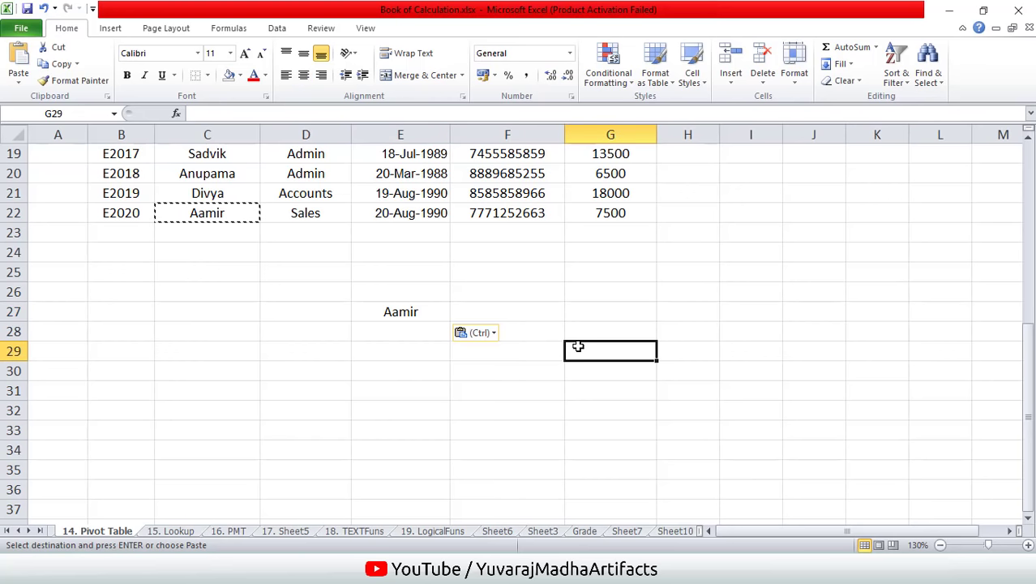
{"action": "left_click_drag", "start_coordinate": [412, 334], "coordinate": [412, 454]}
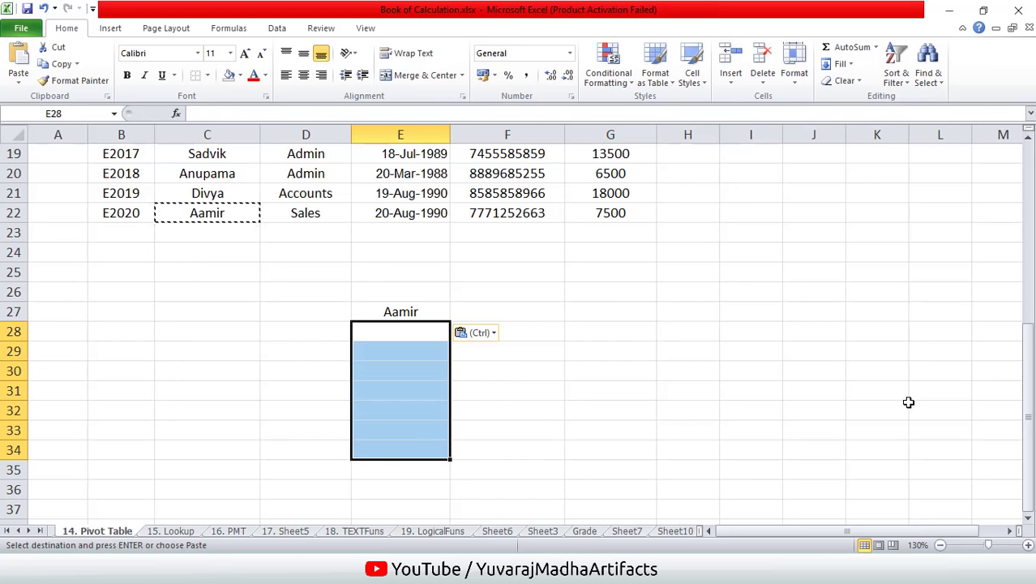
{"action": "key", "text": "ctrl+v"}
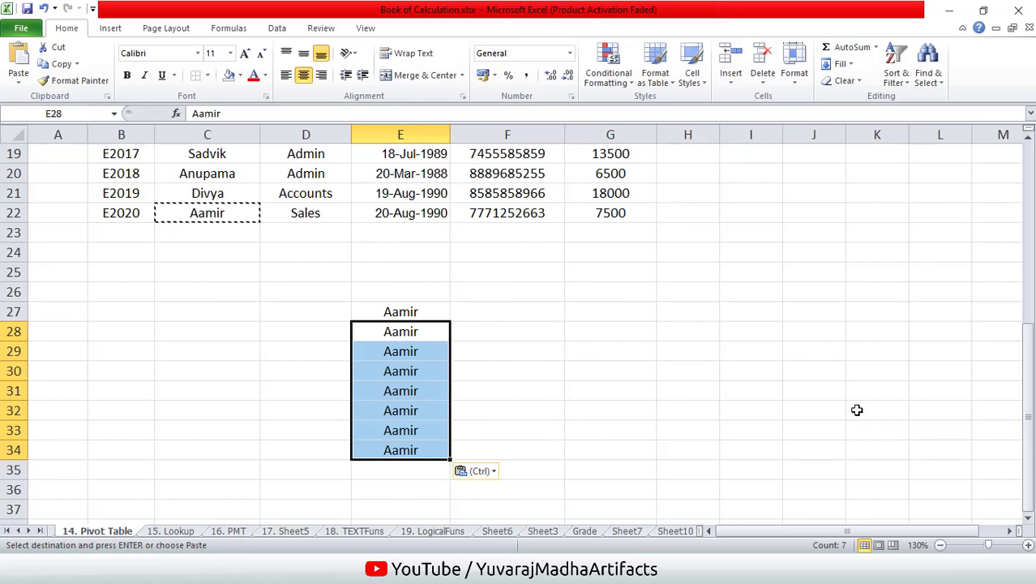
{"action": "left_click_drag", "start_coordinate": [611, 270], "coordinate": [826, 408]}
{"action": "key", "text": "ctrl+v"}
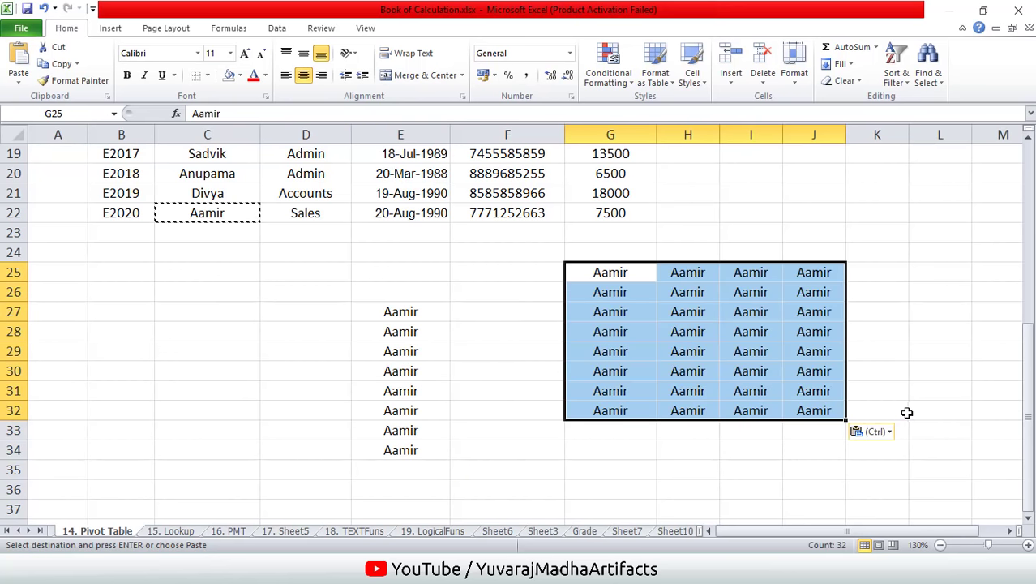
{"action": "left_click", "coordinate": [907, 412]}
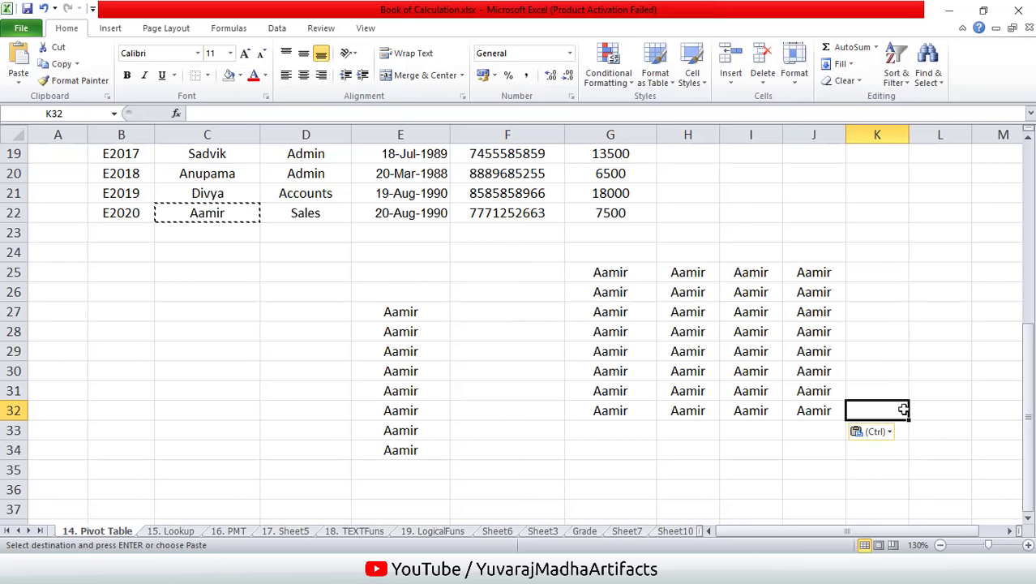
- Clear the pasted name copies from the ranges G25:J32 and E26:E35 below the employee table
{"action": "left_click_drag", "start_coordinate": [605, 271], "coordinate": [810, 405]}
{"action": "key", "text": "Delete"}
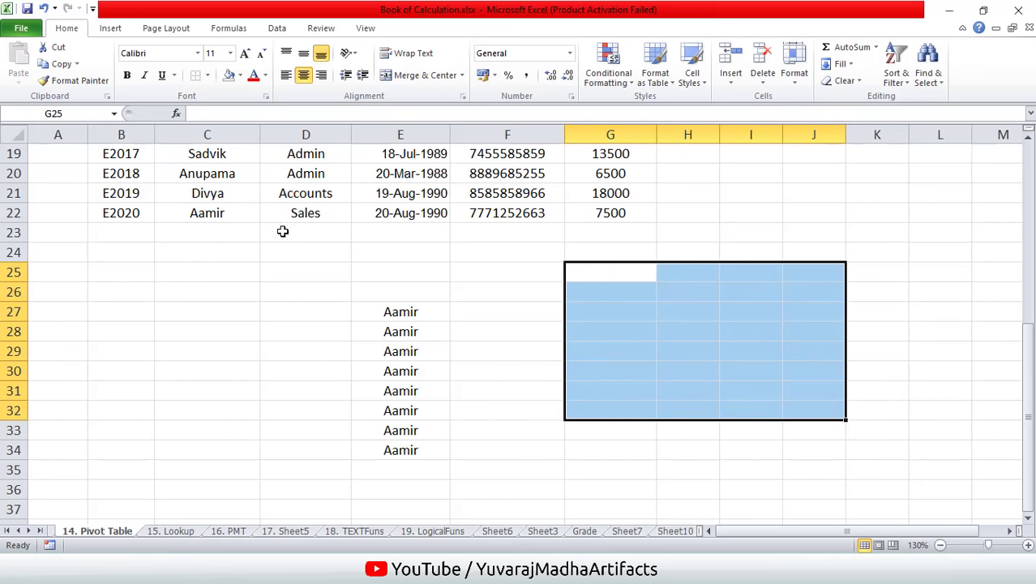
{"action": "left_click_drag", "start_coordinate": [422, 296], "coordinate": [434, 471]}
{"action": "key", "text": "Delete"}
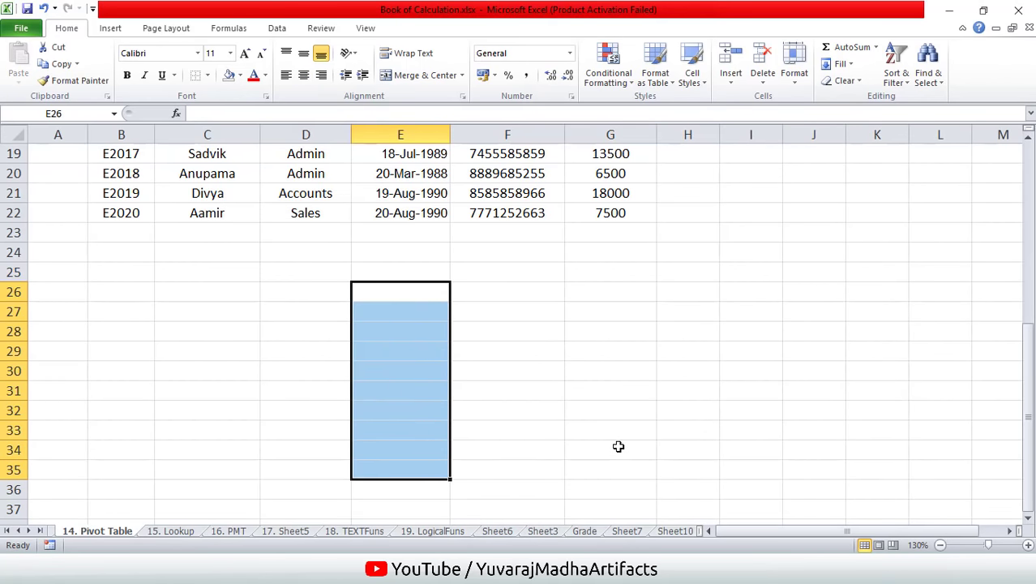
{"action": "left_click", "coordinate": [514, 317]}
{"action": "scroll", "coordinate": [551, 381], "scroll_direction": "up", "scroll_amount": 4}
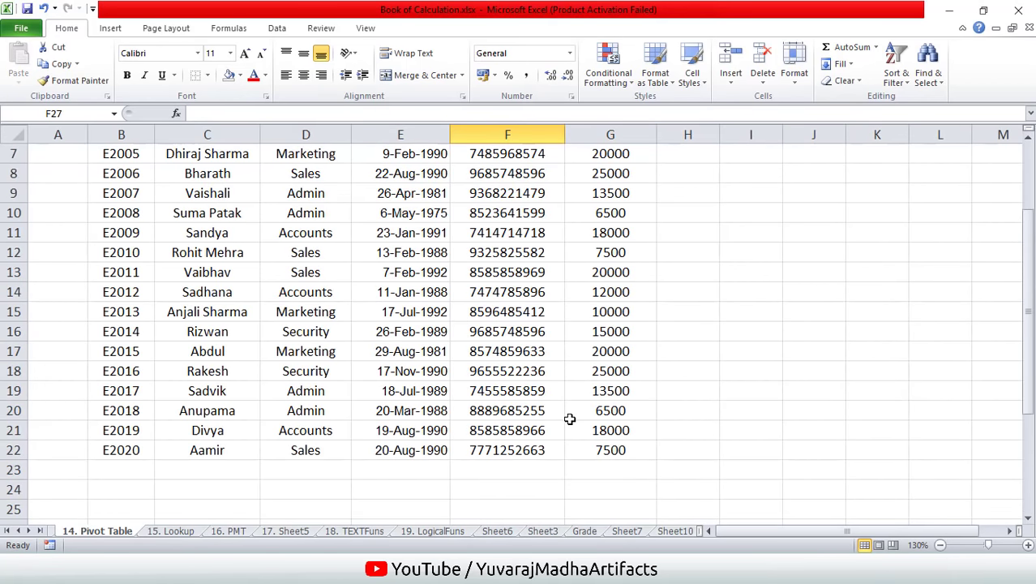
{"action": "scroll", "coordinate": [571, 418], "scroll_direction": "up", "scroll_amount": 2}
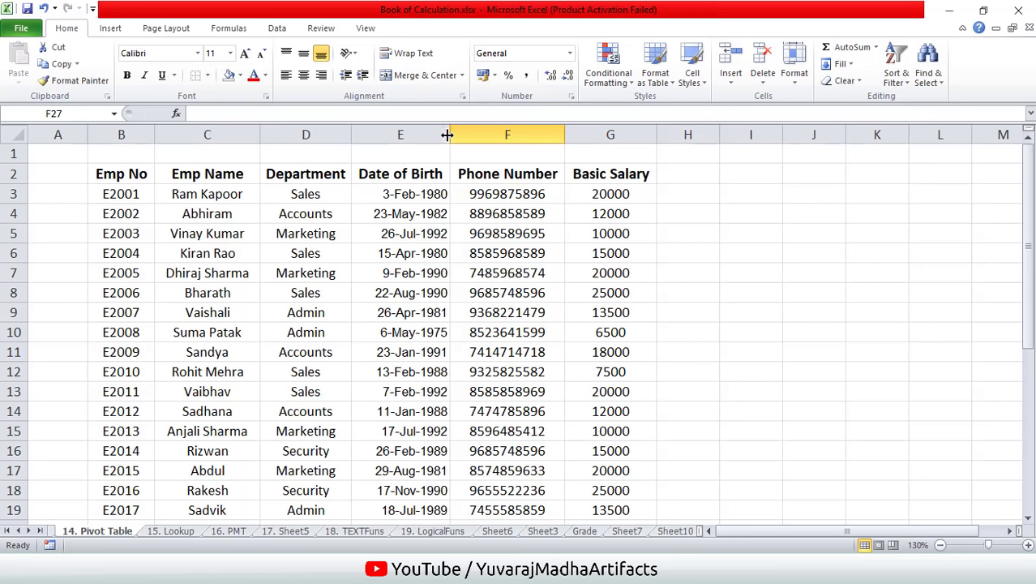
- Slightly widen the Date of Birth, Phone Number and Department columns of the employee table
{"action": "left_click_drag", "start_coordinate": [451, 135], "coordinate": [459, 134]}
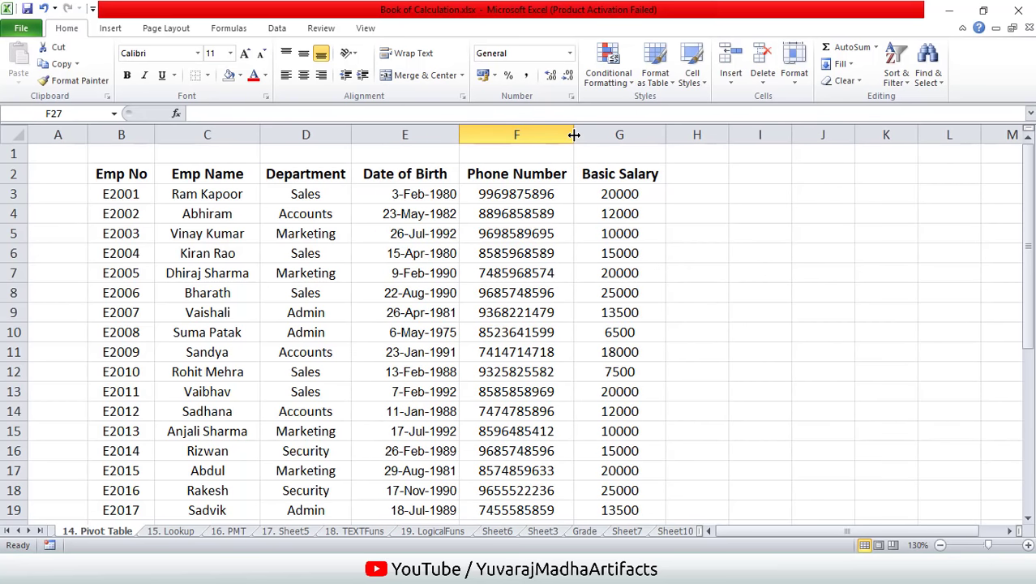
{"action": "left_click_drag", "start_coordinate": [573, 135], "coordinate": [578, 135]}
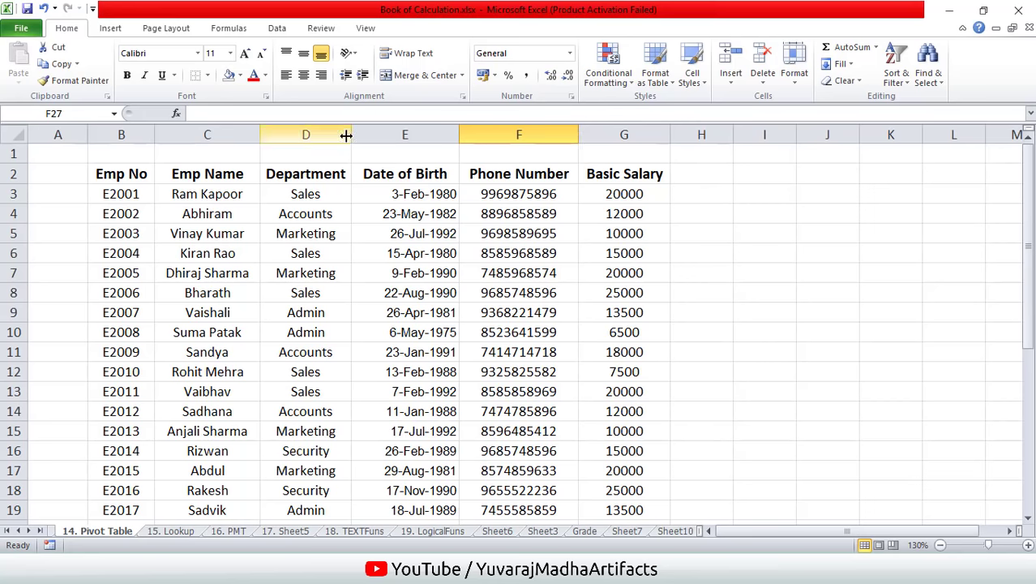
{"action": "left_click_drag", "start_coordinate": [351, 134], "coordinate": [357, 135]}
- Copy the entire employee table in B2:G22, including its header row
{"action": "scroll", "coordinate": [537, 224], "scroll_direction": "down", "scroll_amount": 4}
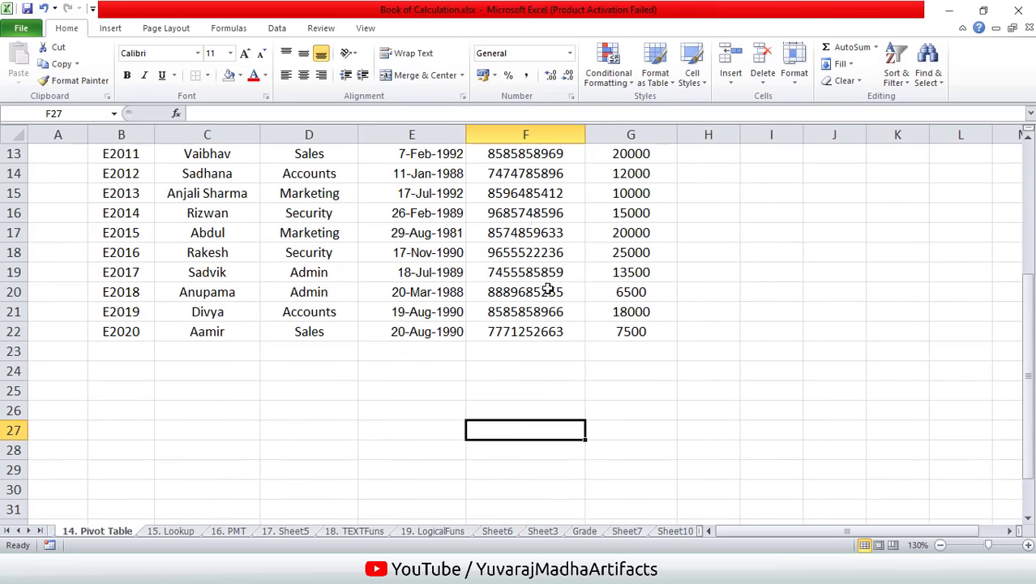
{"action": "scroll", "coordinate": [549, 289], "scroll_direction": "up", "scroll_amount": 4}
{"action": "left_click_drag", "start_coordinate": [109, 173], "coordinate": [626, 486]}
{"action": "scroll", "coordinate": [740, 366], "scroll_direction": "up", "scroll_amount": 2}
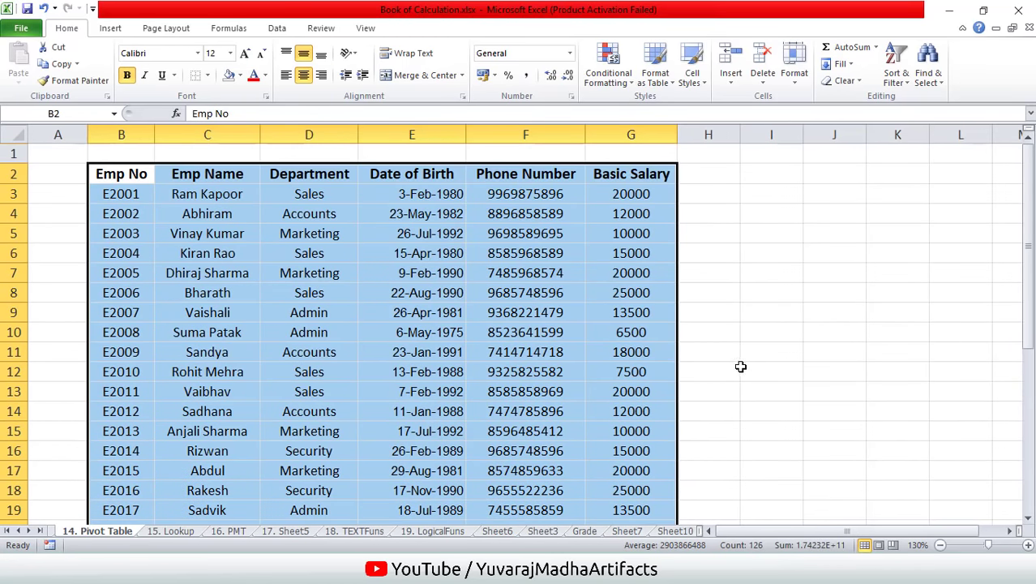
{"action": "key", "text": "ctrl+c"}
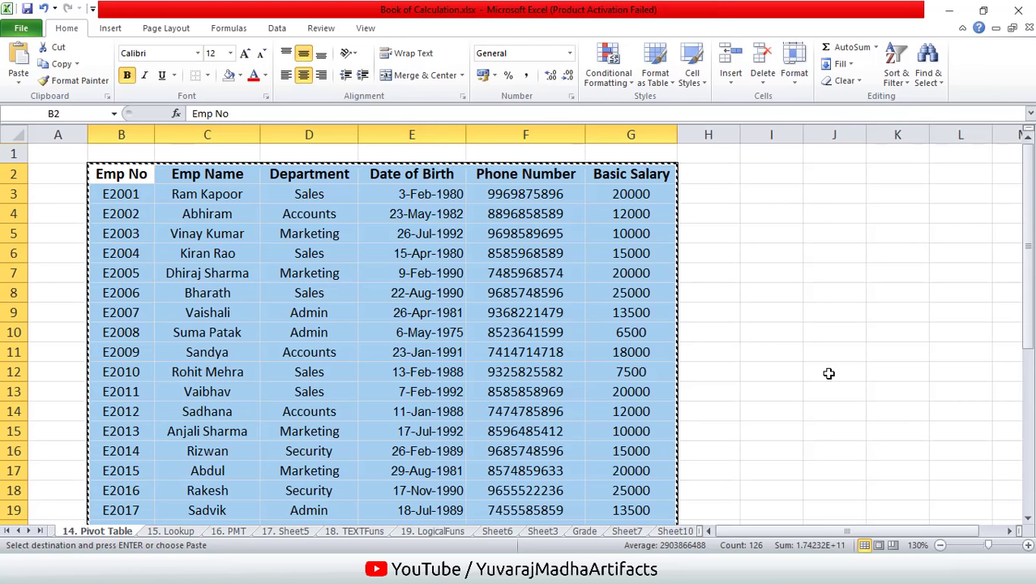
- Create a new blank workbook and paste the copied employee table into Sheet1 starting at cell C2
{"action": "key", "text": "ctrl+n"}
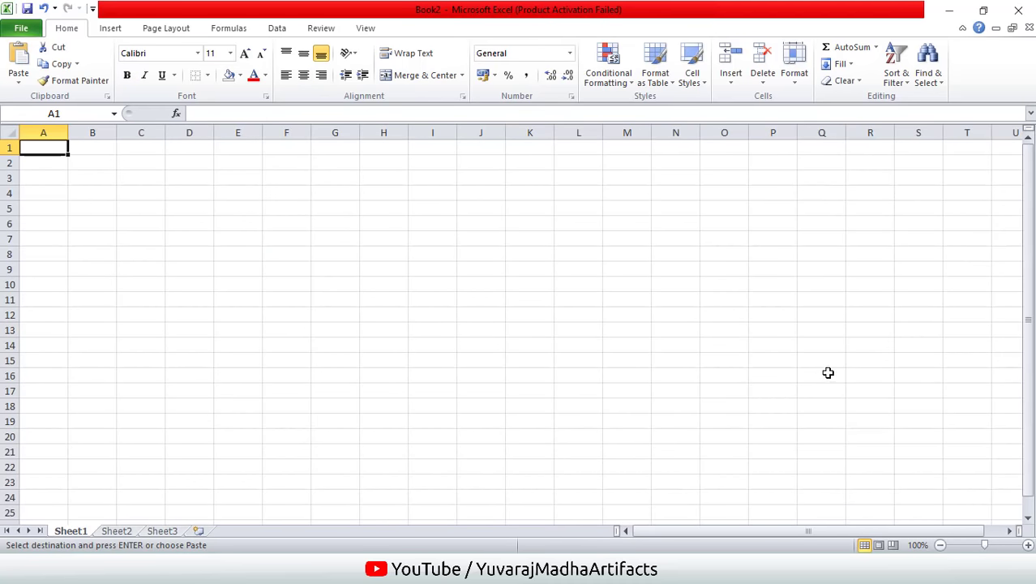
{"action": "scroll", "coordinate": [478, 296], "scroll_direction": "up", "scroll_amount": 3}
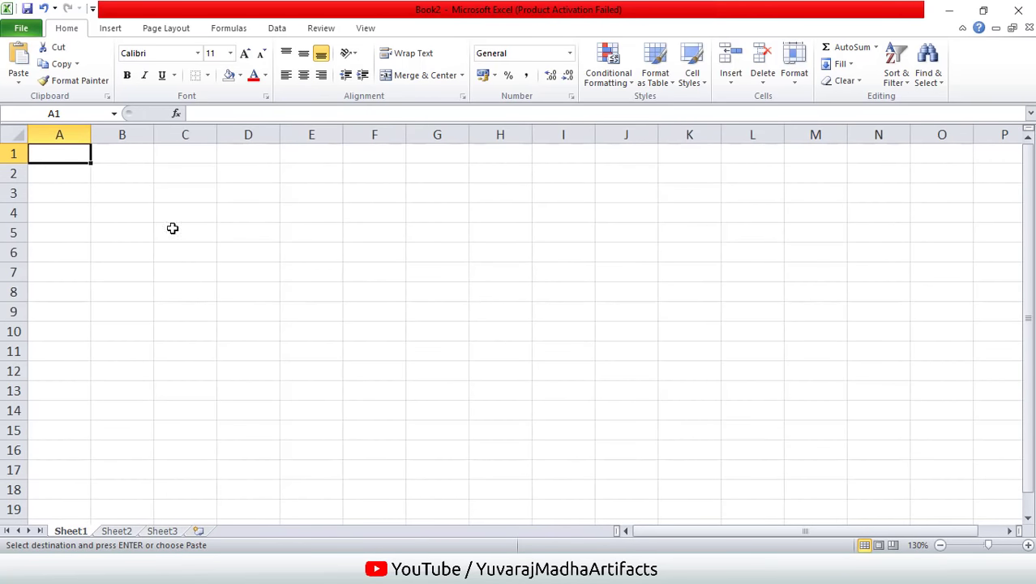
{"action": "left_click", "coordinate": [180, 176]}
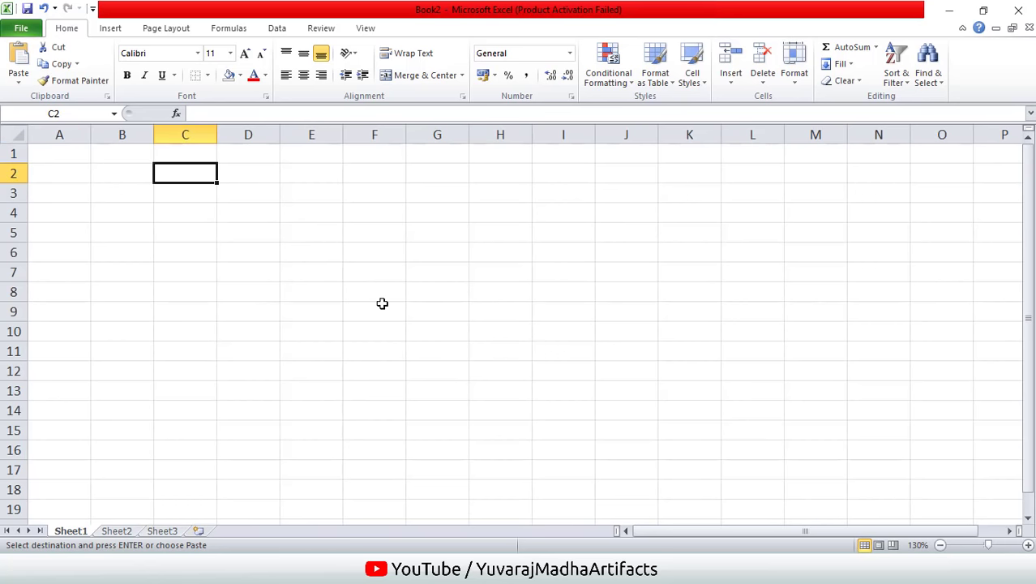
{"action": "key", "text": "ctrl+v"}
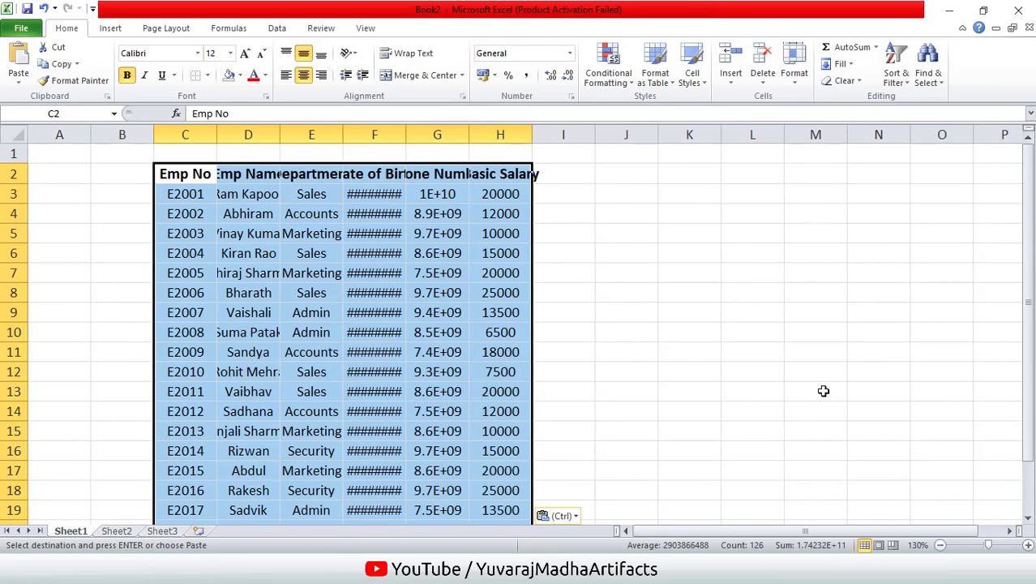
{"action": "scroll", "coordinate": [743, 374], "scroll_direction": "down", "scroll_amount": 2}
{"action": "scroll", "coordinate": [742, 374], "scroll_direction": "up", "scroll_amount": 2}
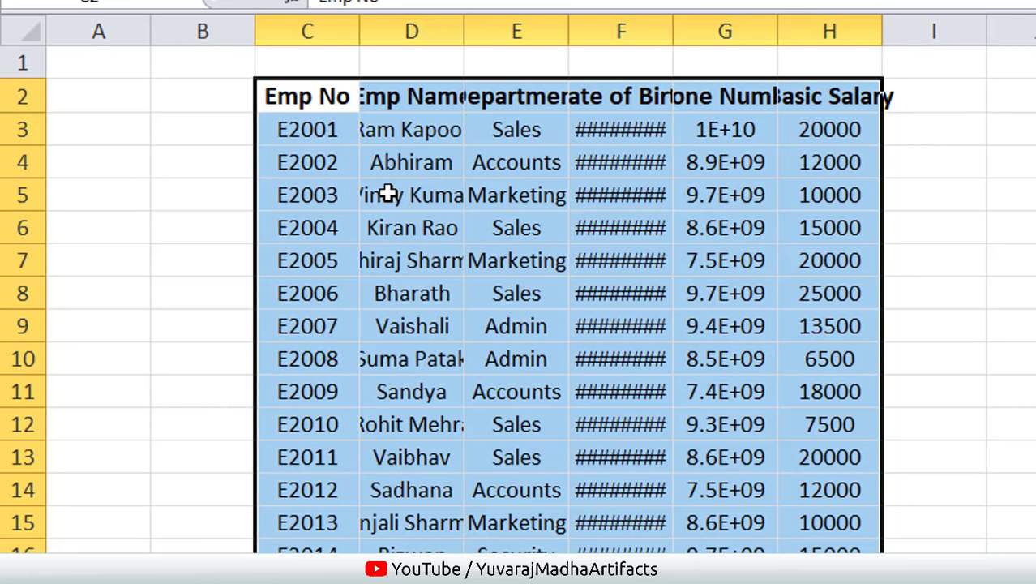
- Inspect the cells of the Date of Birth column in the pasted table, from F3 downwards, for their underlying values
{"action": "left_click", "coordinate": [475, 195]}
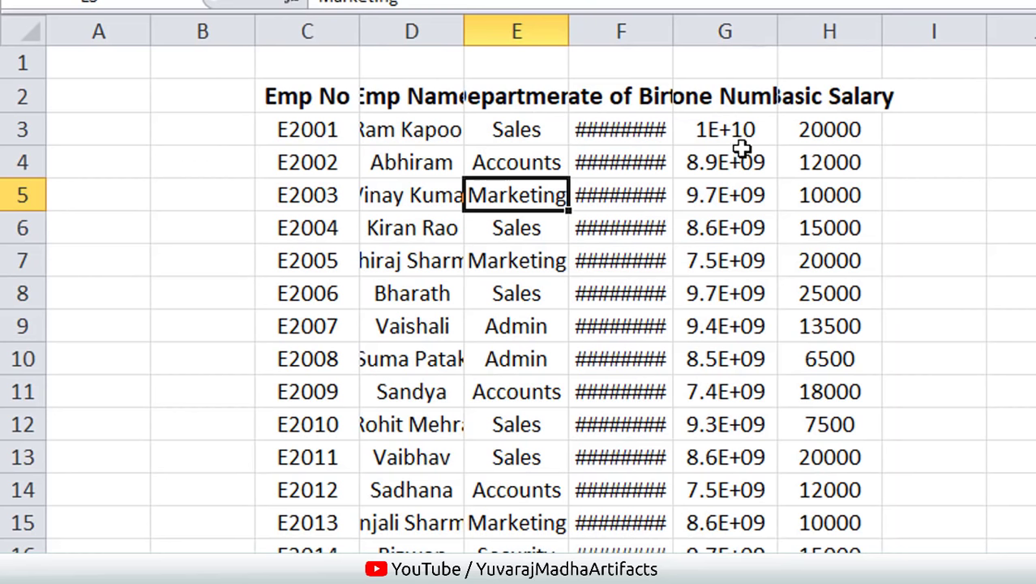
{"action": "left_click_drag", "start_coordinate": [658, 137], "coordinate": [640, 511]}
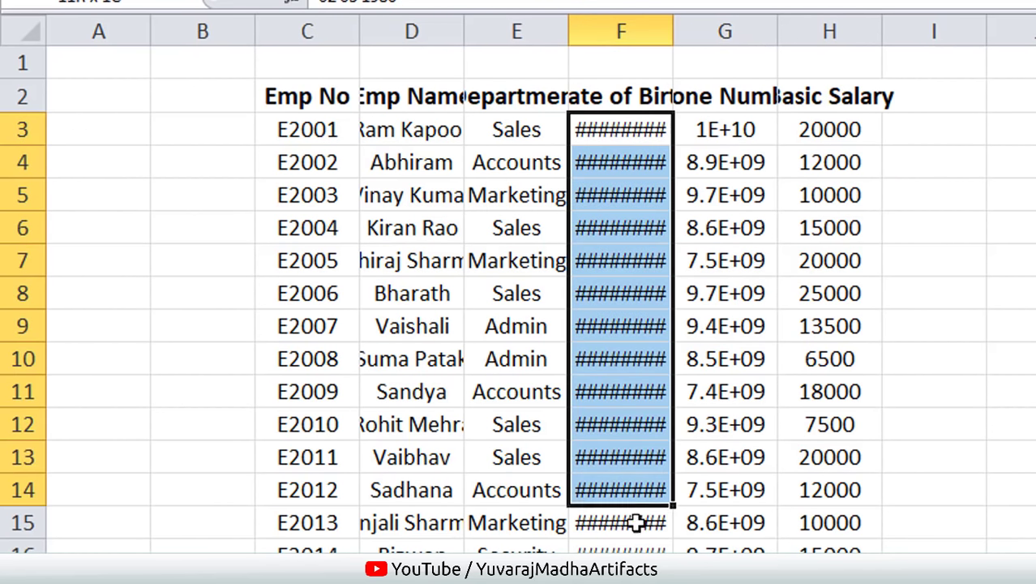
{"action": "left_click", "coordinate": [874, 324]}
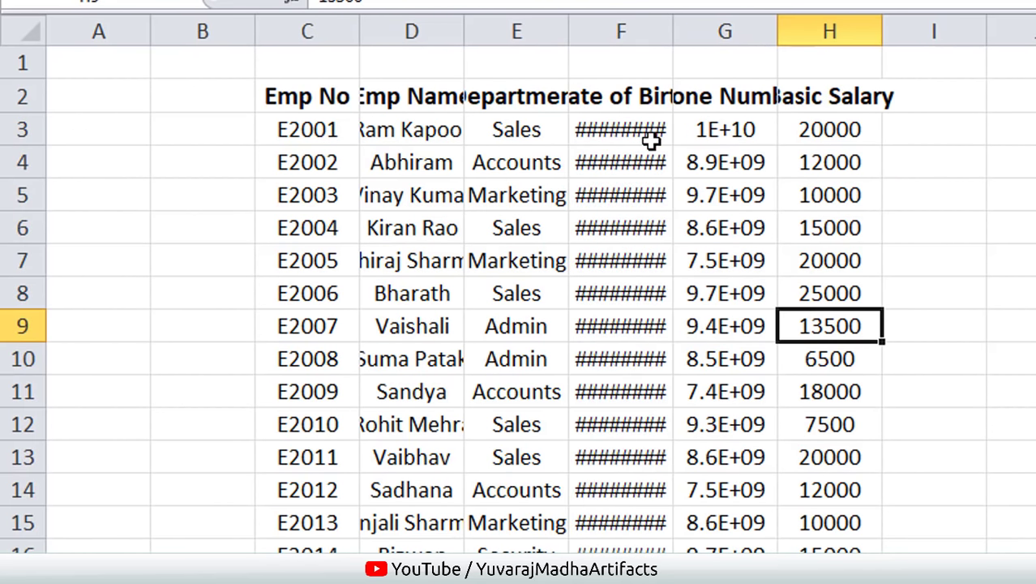
{"action": "left_click_drag", "start_coordinate": [654, 138], "coordinate": [637, 430]}
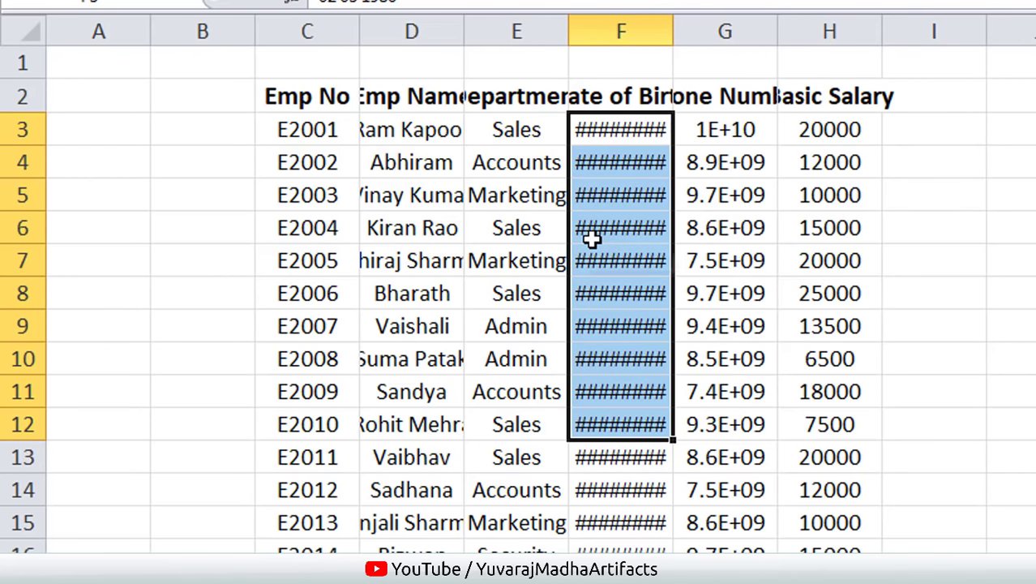
{"action": "mouse_move", "coordinate": [592, 237]}
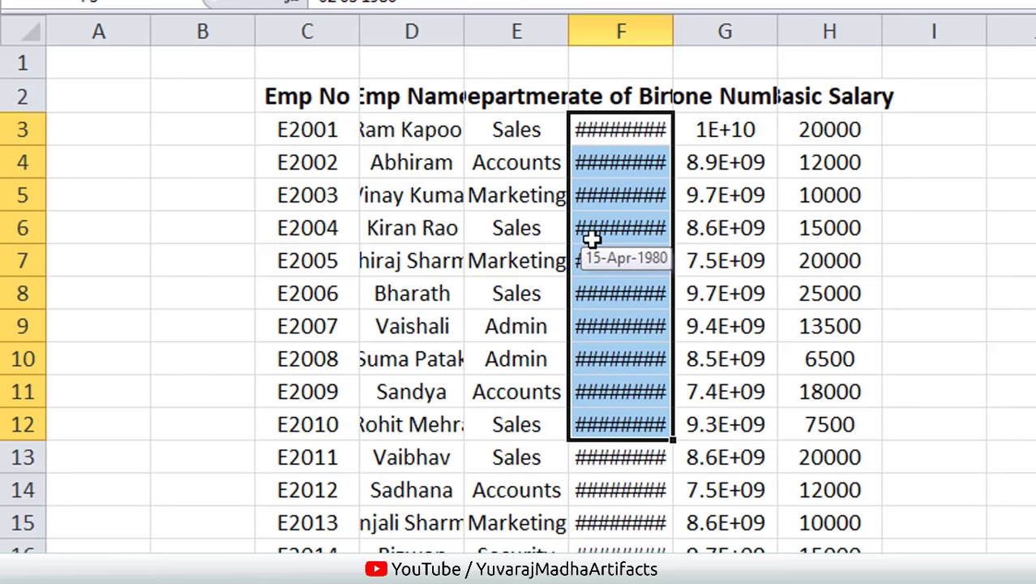
{"action": "left_click", "coordinate": [624, 490]}
{"action": "left_click", "coordinate": [626, 129]}
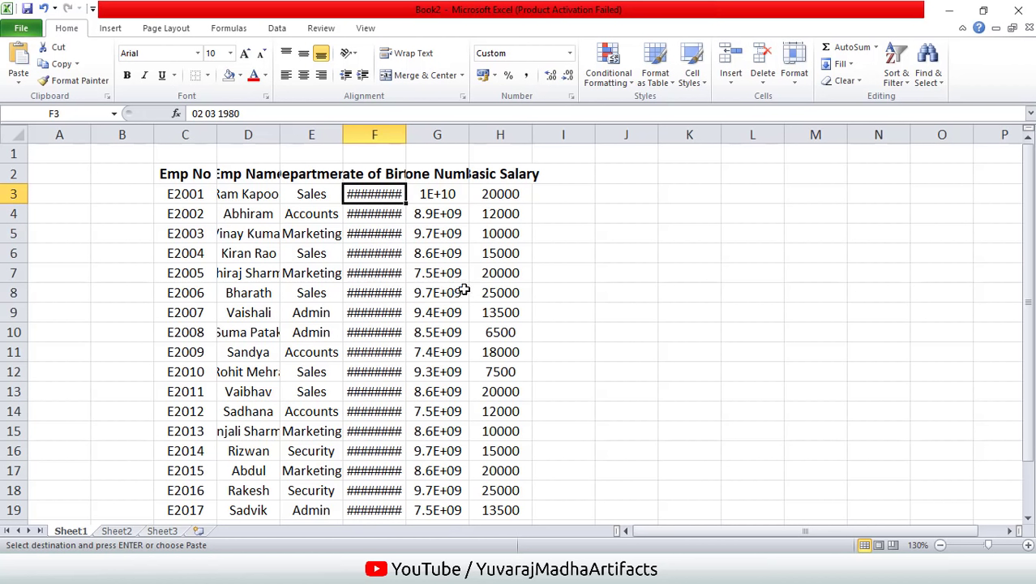
- AutoFit the column widths of the whole pasted table, C2:H22
{"action": "scroll", "coordinate": [463, 290], "scroll_direction": "down", "scroll_amount": 5}
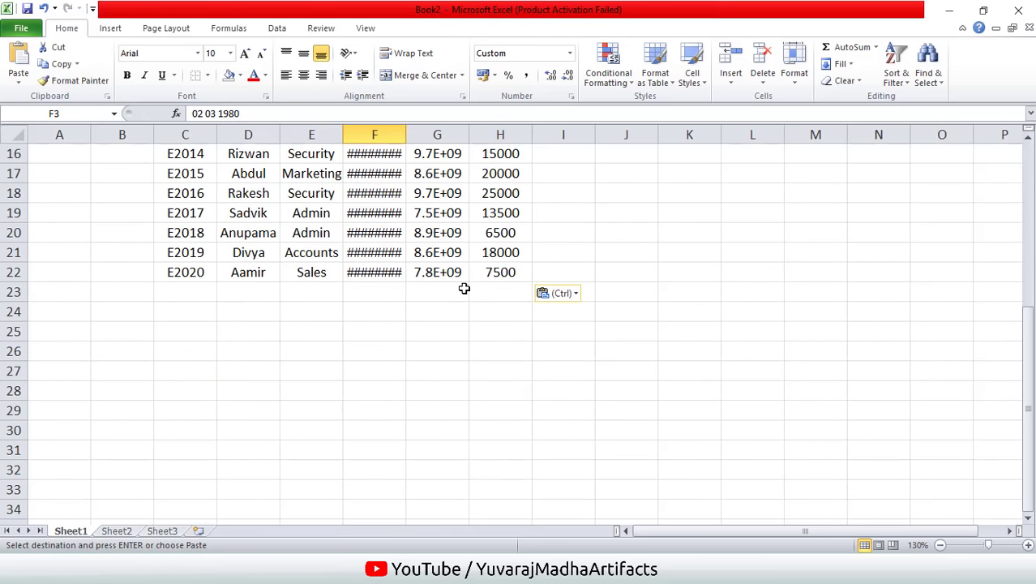
{"action": "scroll", "coordinate": [463, 288], "scroll_direction": "up", "scroll_amount": 5}
{"action": "left_click_drag", "start_coordinate": [198, 180], "coordinate": [495, 456]}
{"action": "scroll", "coordinate": [495, 456], "scroll_direction": "up", "scroll_amount": 2}
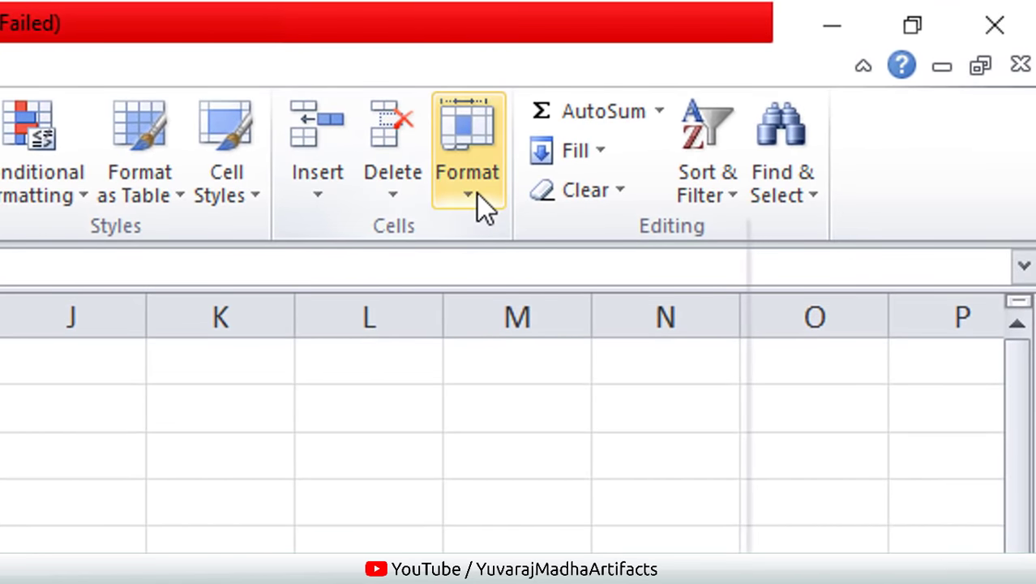
{"action": "left_click", "coordinate": [480, 203]}
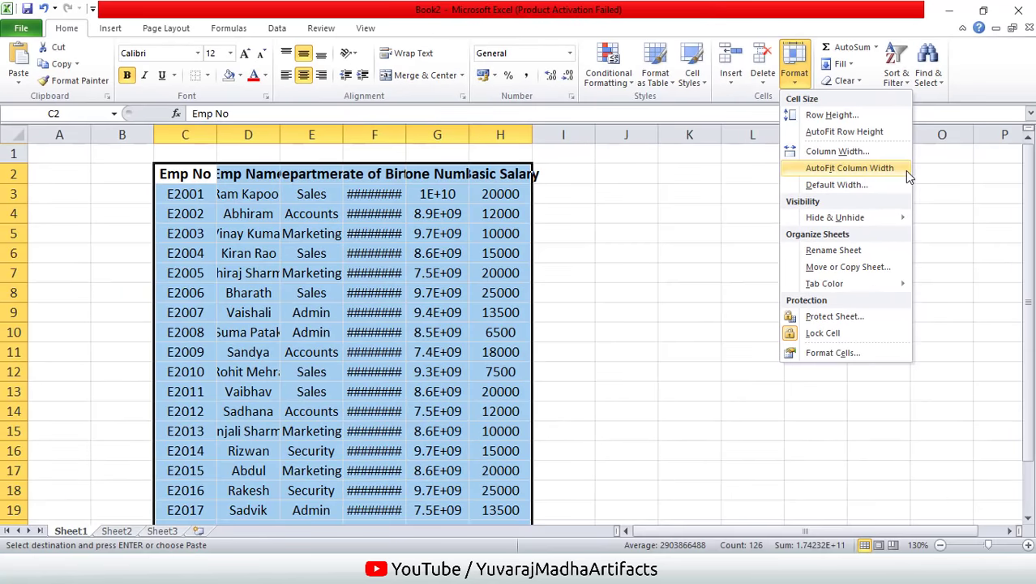
{"action": "left_click", "coordinate": [795, 313]}
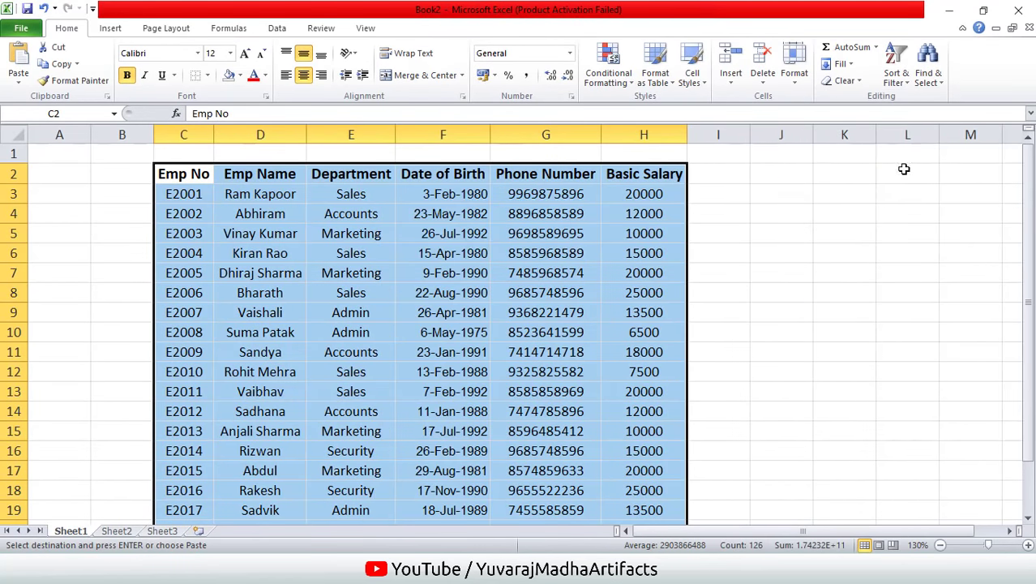
{"action": "left_click", "coordinate": [856, 264]}
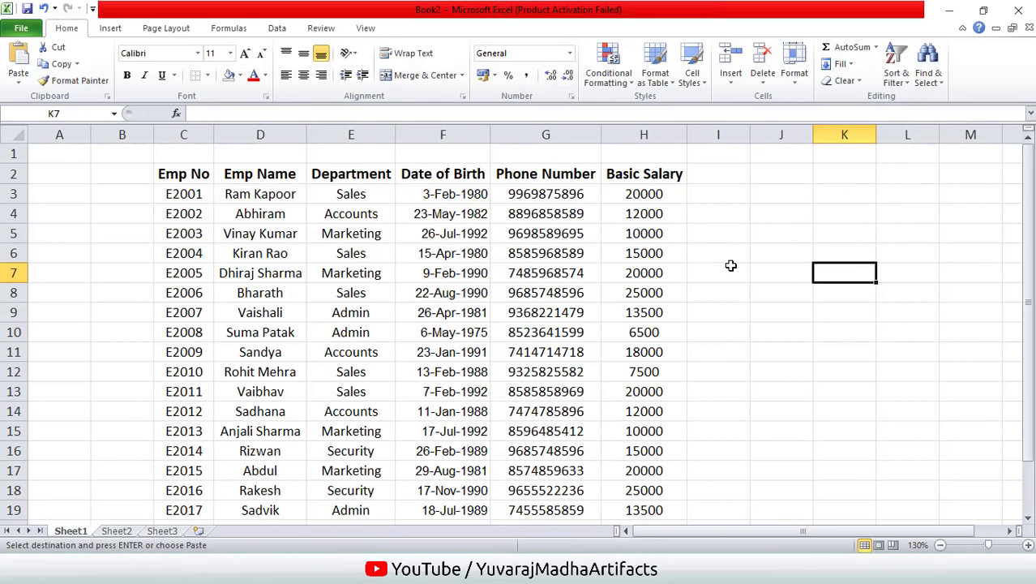
{"action": "left_click", "coordinate": [1018, 10]}
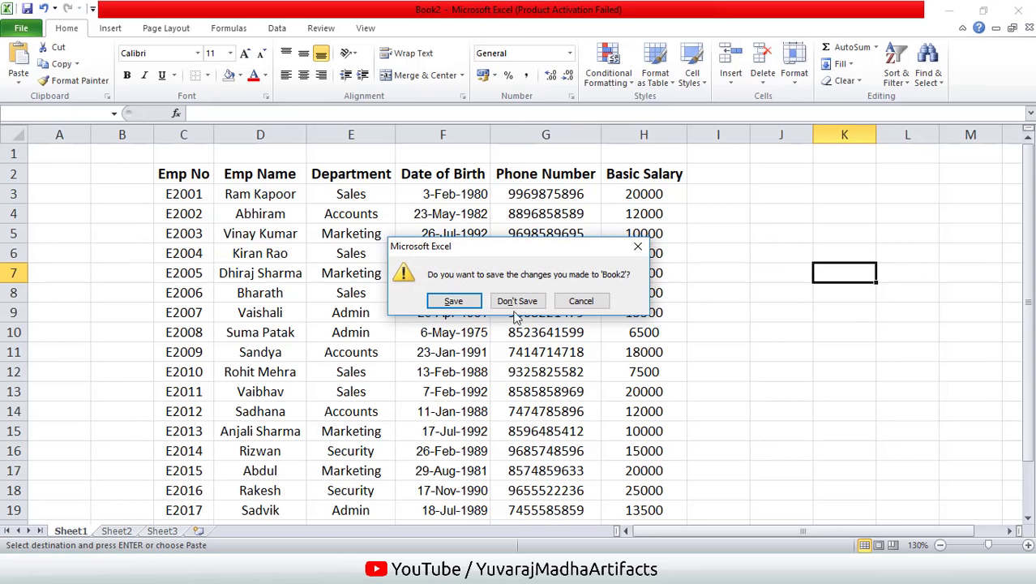
{"action": "left_click", "coordinate": [637, 247]}
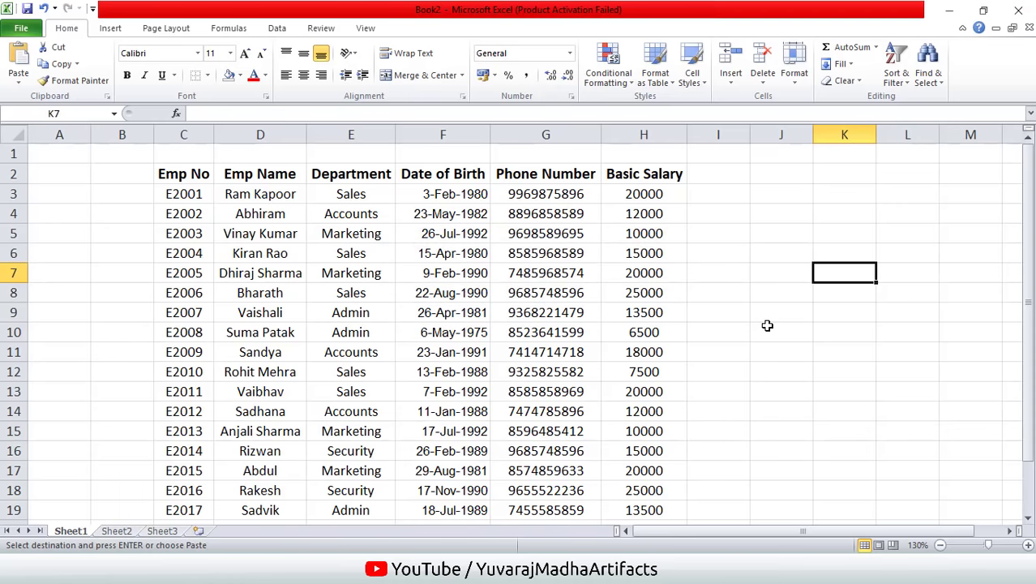
{"action": "left_click", "coordinate": [780, 331]}
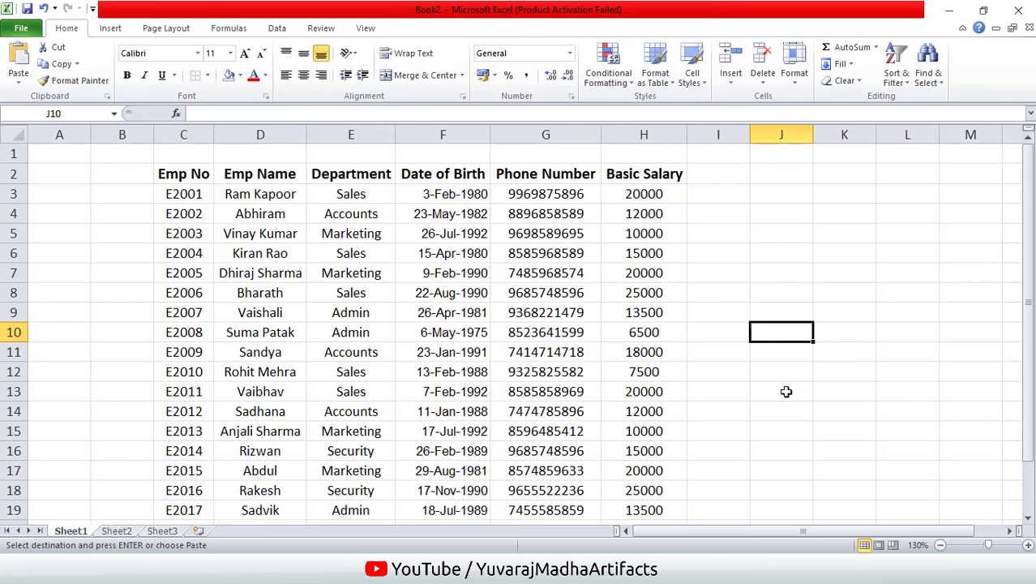
- Close the Book2 workbook without saving its changes
{"action": "key", "text": "alt+F4"}
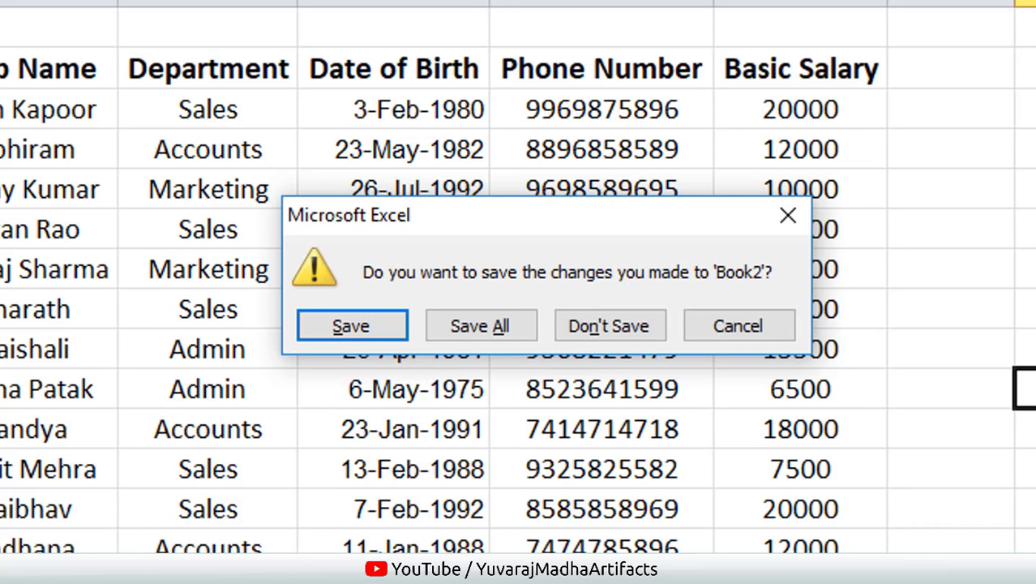
{"action": "key", "text": "Tab"}
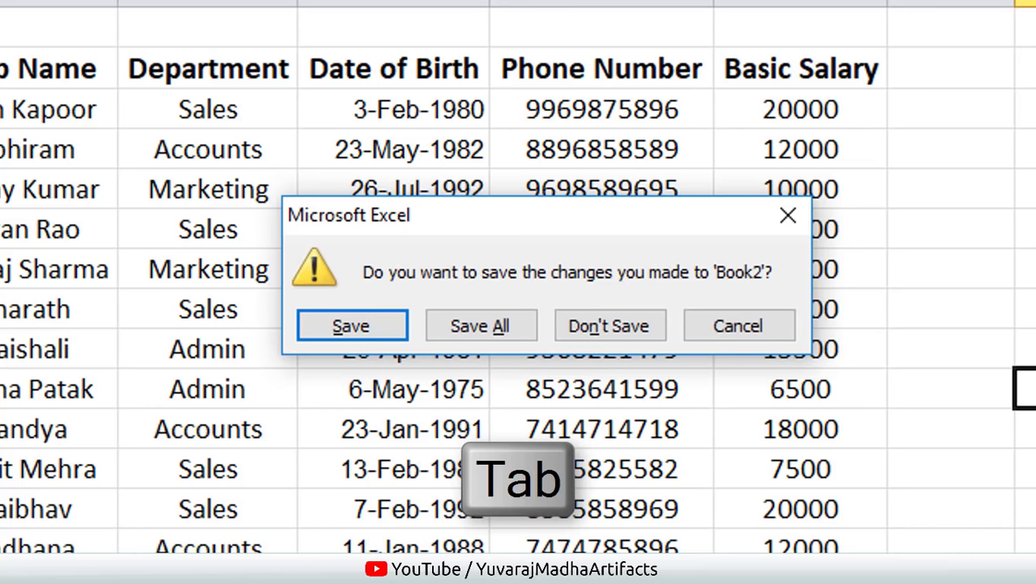
{"action": "key", "text": "Tab"}
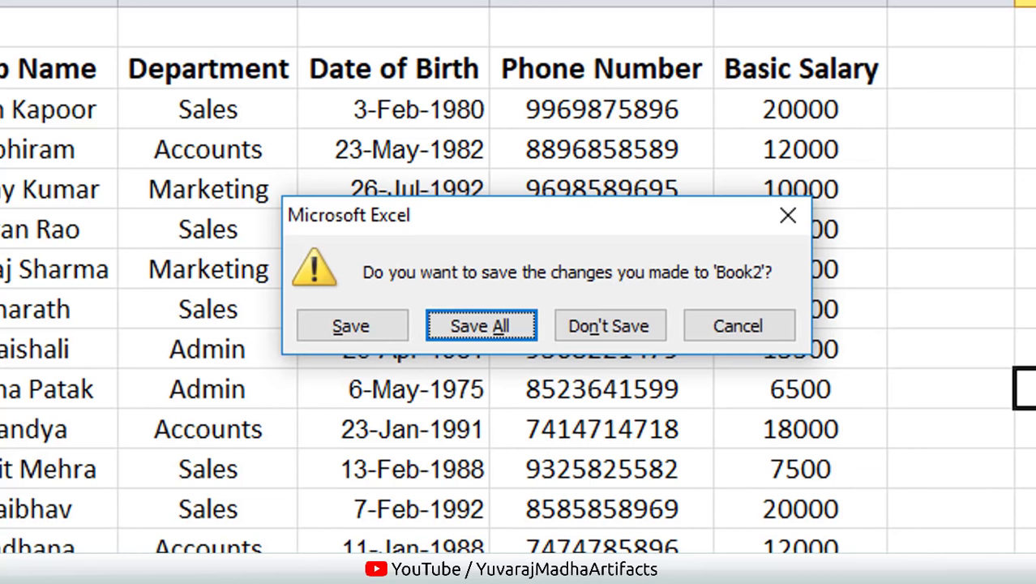
{"action": "key", "text": "Tab"}
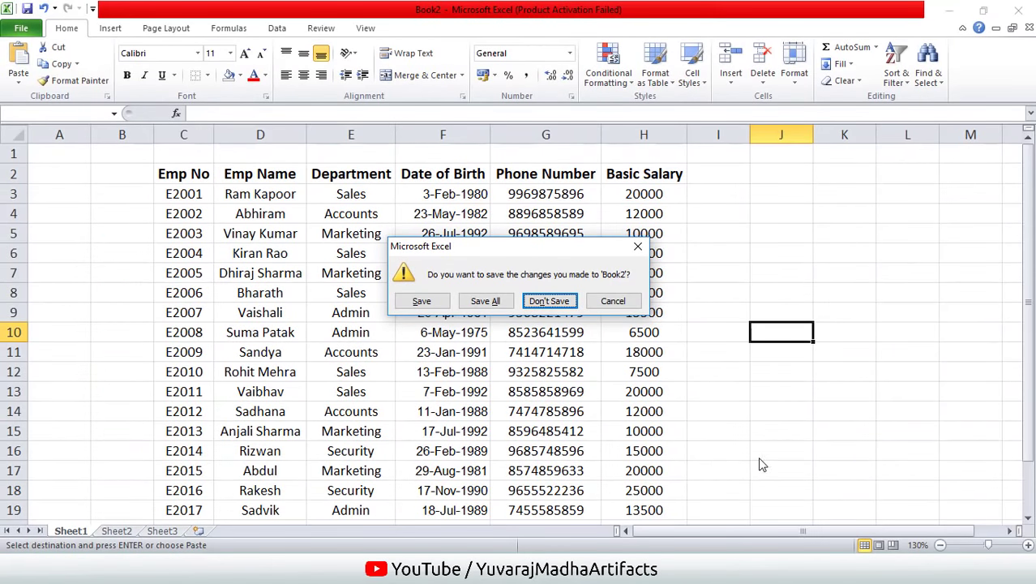
{"action": "key", "text": "Return"}
{"action": "key", "text": "Escape"}
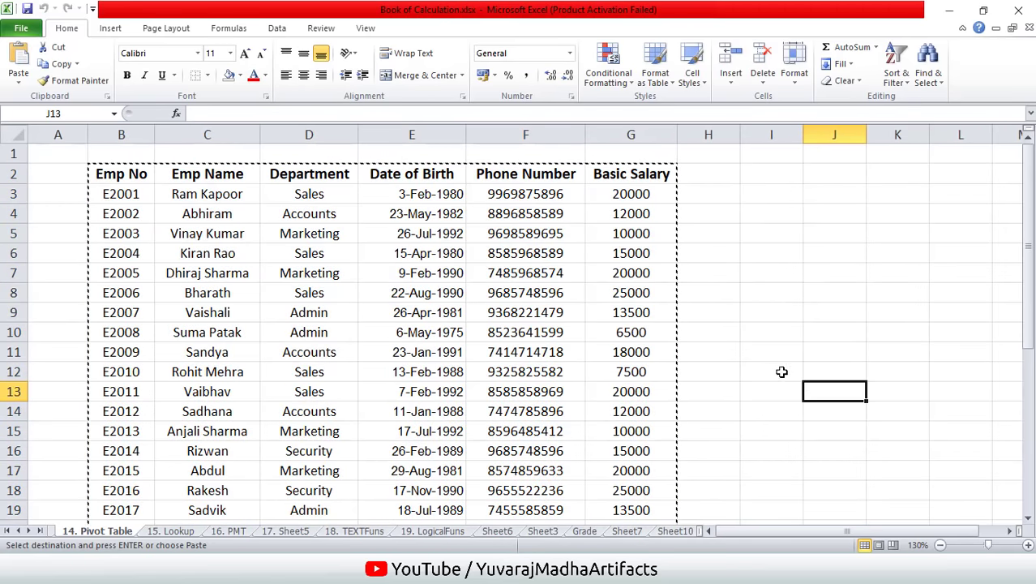
- Cancel the pending copy of the employee table in Book of Calculation.xlsx to clear its moving border
{"action": "scroll", "coordinate": [544, 292], "scroll_direction": "down", "scroll_amount": 4}
{"action": "scroll", "coordinate": [616, 367], "scroll_direction": "up", "scroll_amount": 4}
{"action": "scroll", "coordinate": [141, 369], "scroll_direction": "down", "scroll_amount": 3}
{"action": "scroll", "coordinate": [136, 381], "scroll_direction": "down", "scroll_amount": 1}
{"action": "scroll", "coordinate": [592, 428], "scroll_direction": "up", "scroll_amount": 4}
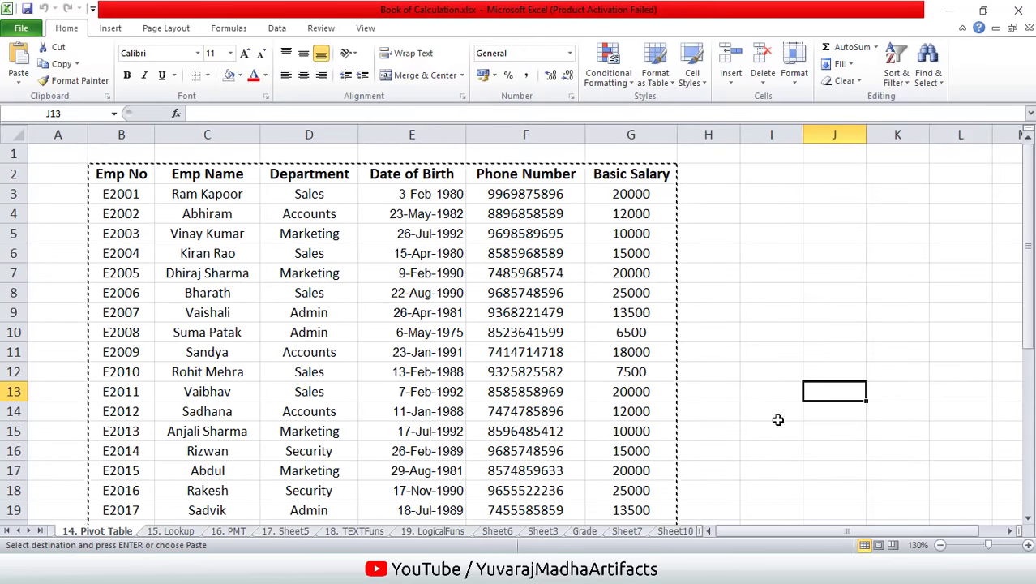
{"action": "left_click", "coordinate": [822, 253]}
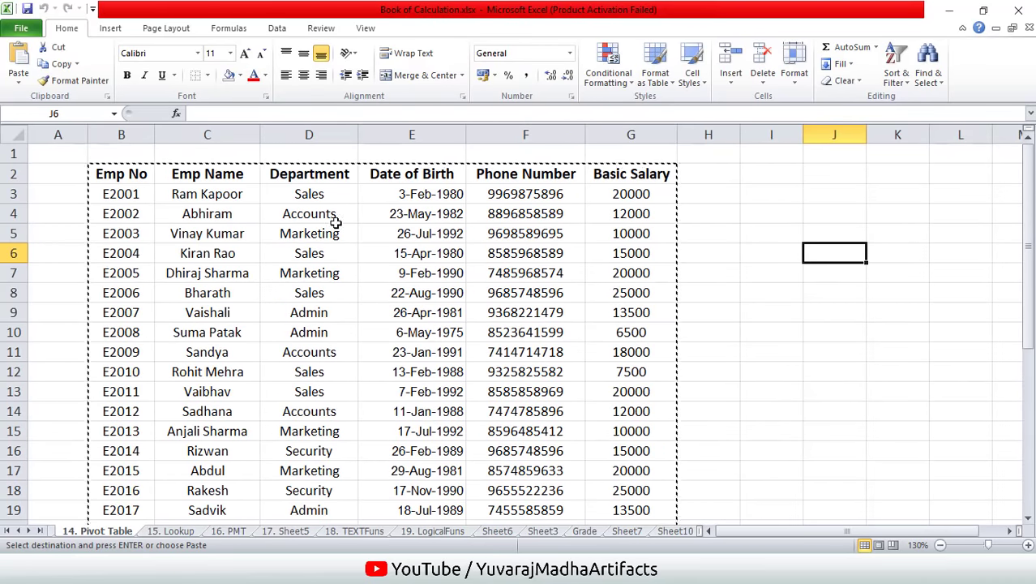
{"action": "key", "text": "Escape"}
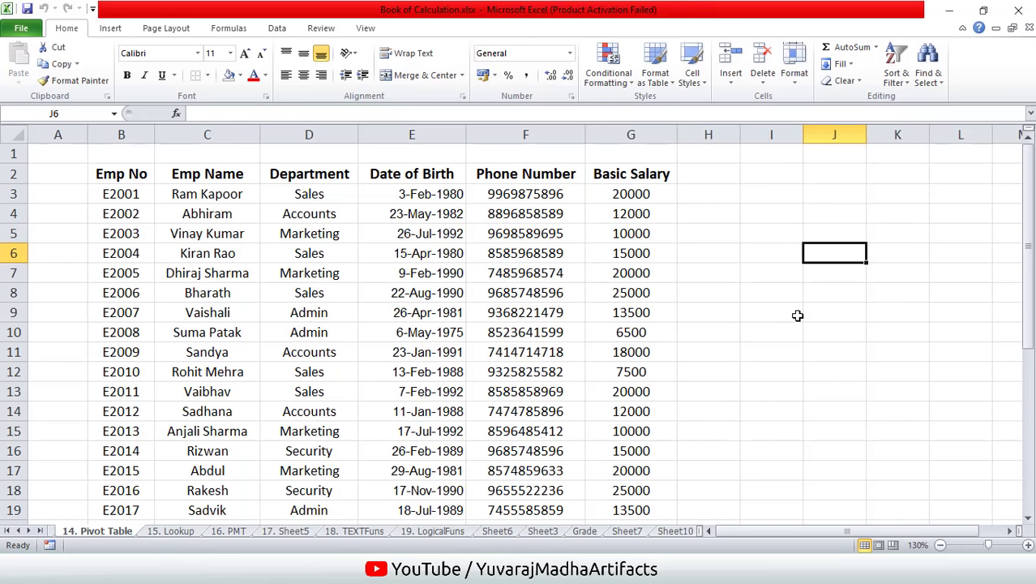
{"action": "left_click", "coordinate": [793, 296]}
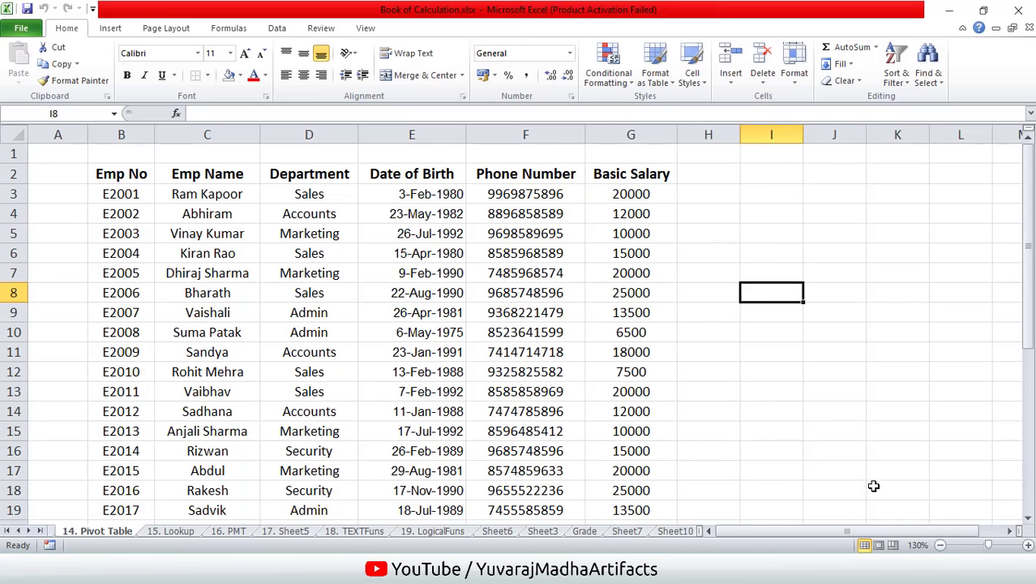
{"action": "scroll", "coordinate": [873, 478], "scroll_direction": "down", "scroll_amount": 2}
{"action": "scroll", "coordinate": [869, 456], "scroll_direction": "up", "scroll_amount": 2}
{"action": "scroll", "coordinate": [859, 435], "scroll_direction": "down", "scroll_amount": 4}
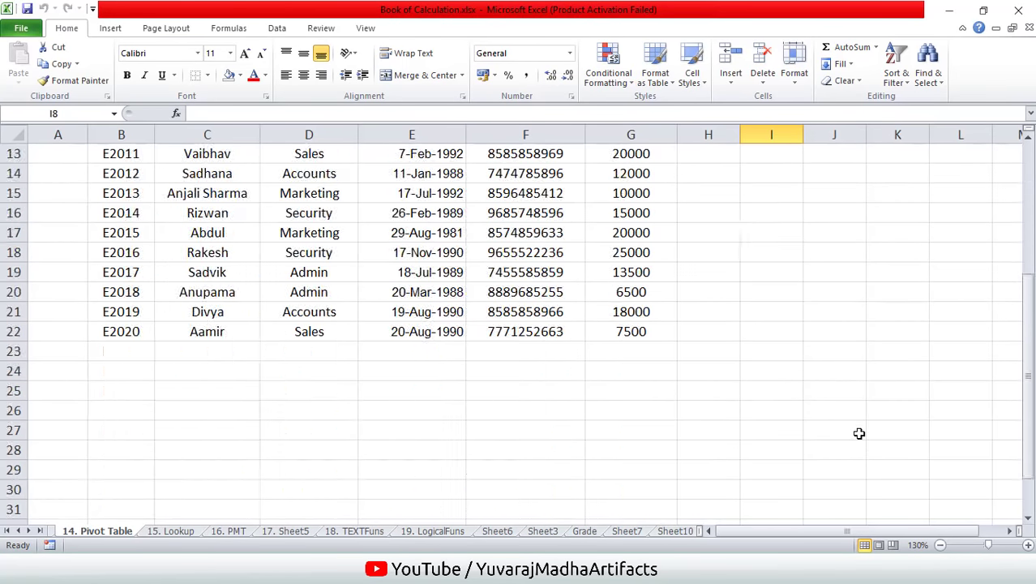
{"action": "scroll", "coordinate": [293, 362], "scroll_direction": "up", "scroll_amount": 4}
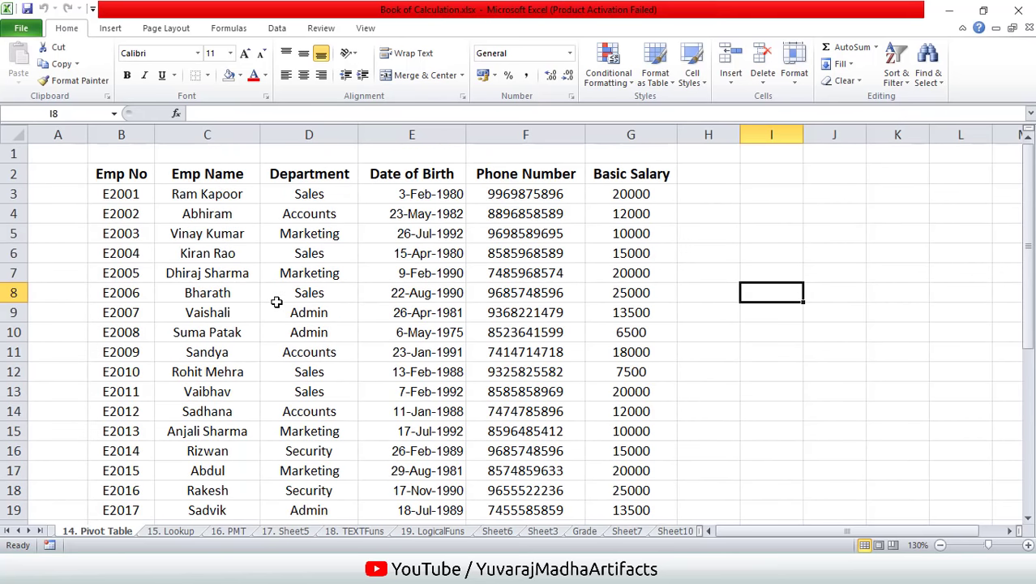
- Copy the last employee's name in cell C22 of the employee table
{"action": "scroll", "coordinate": [268, 303], "scroll_direction": "down", "scroll_amount": 5}
{"action": "left_click", "coordinate": [233, 271]}
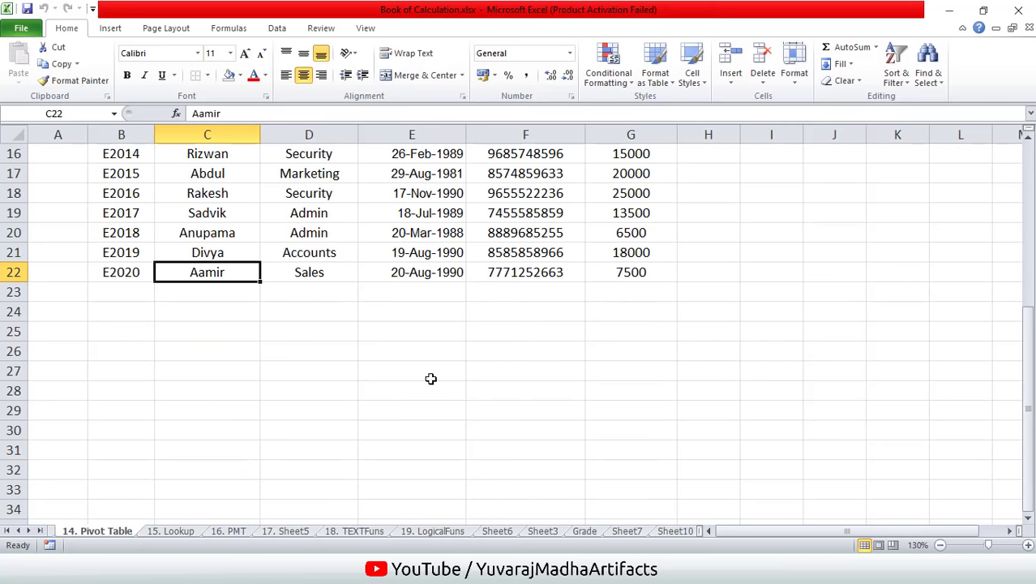
{"action": "scroll", "coordinate": [430, 379], "scroll_direction": "down", "scroll_amount": 1}
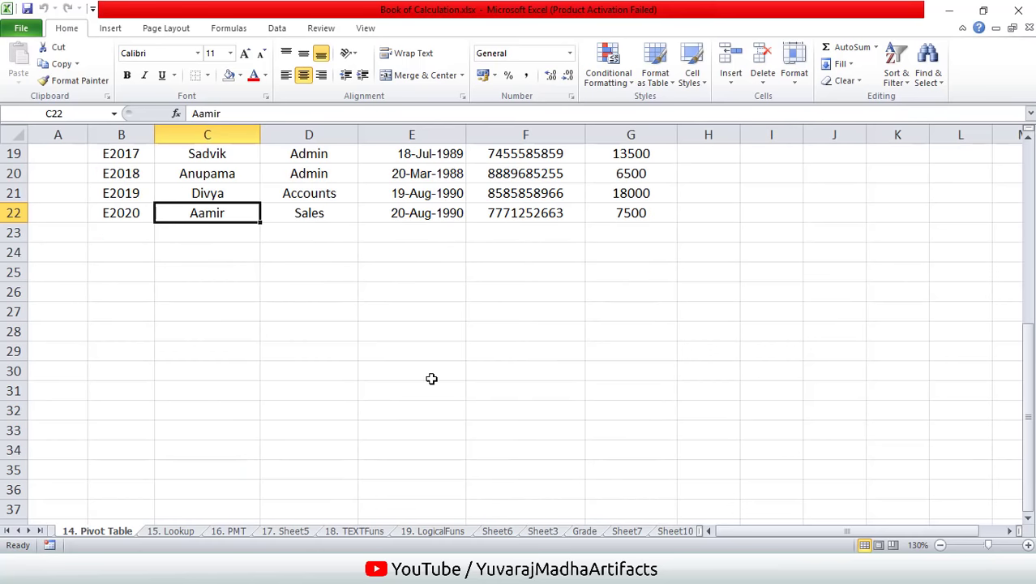
{"action": "key", "text": "ctrl+c"}
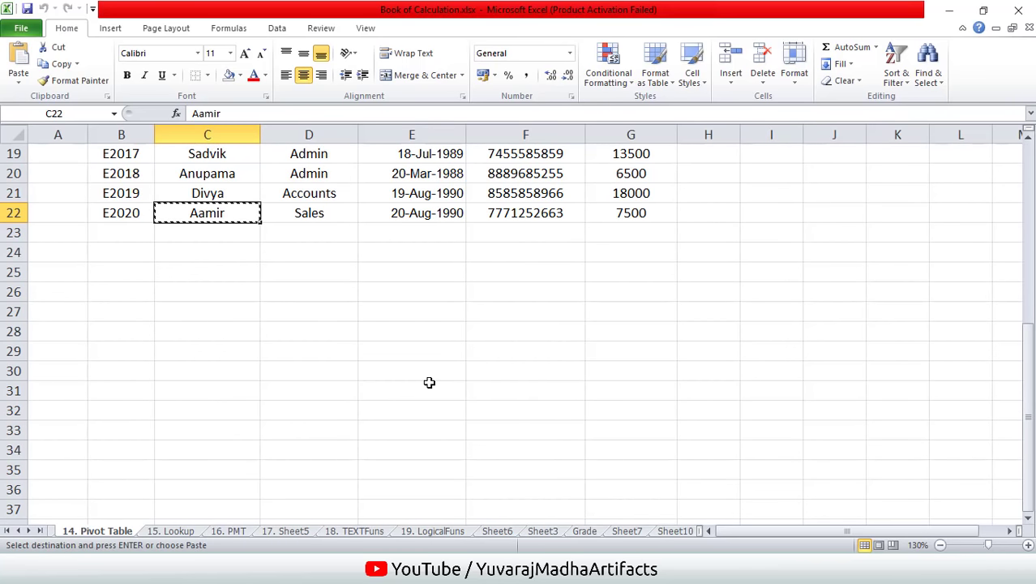
{"action": "scroll", "coordinate": [454, 313], "scroll_direction": "down", "scroll_amount": 1}
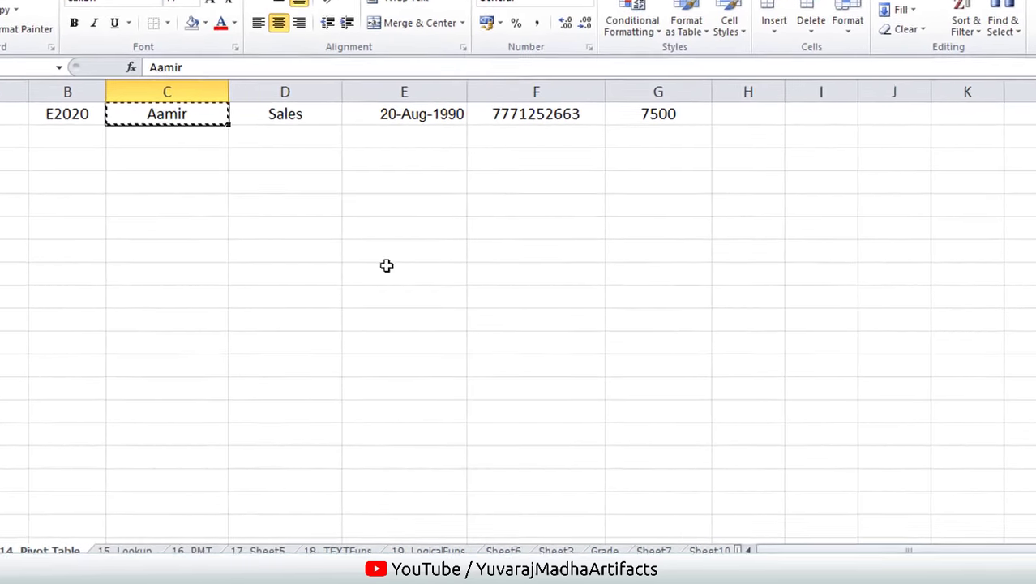
{"action": "left_click", "coordinate": [286, 250]}
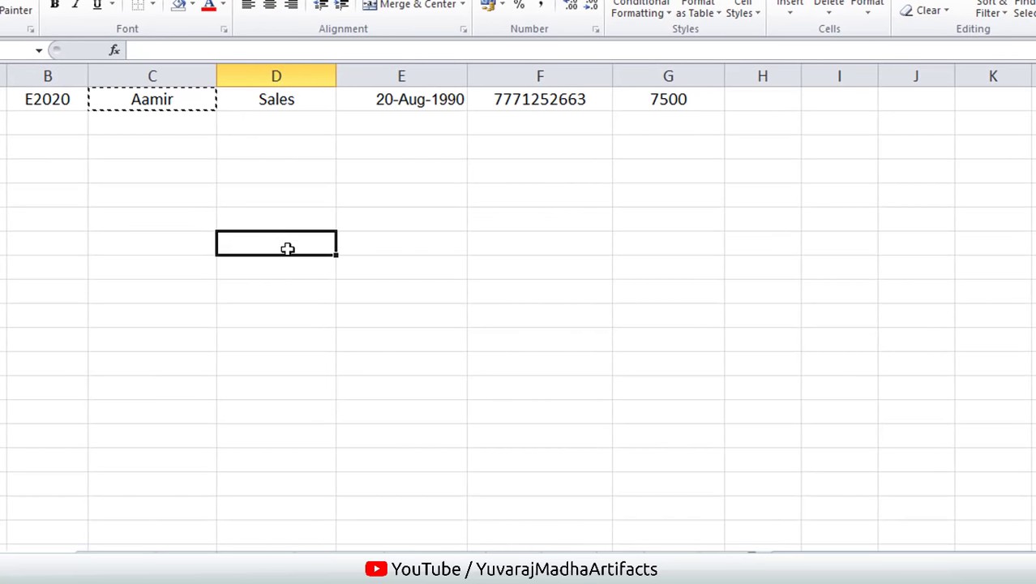
{"action": "left_click", "coordinate": [520, 407]}
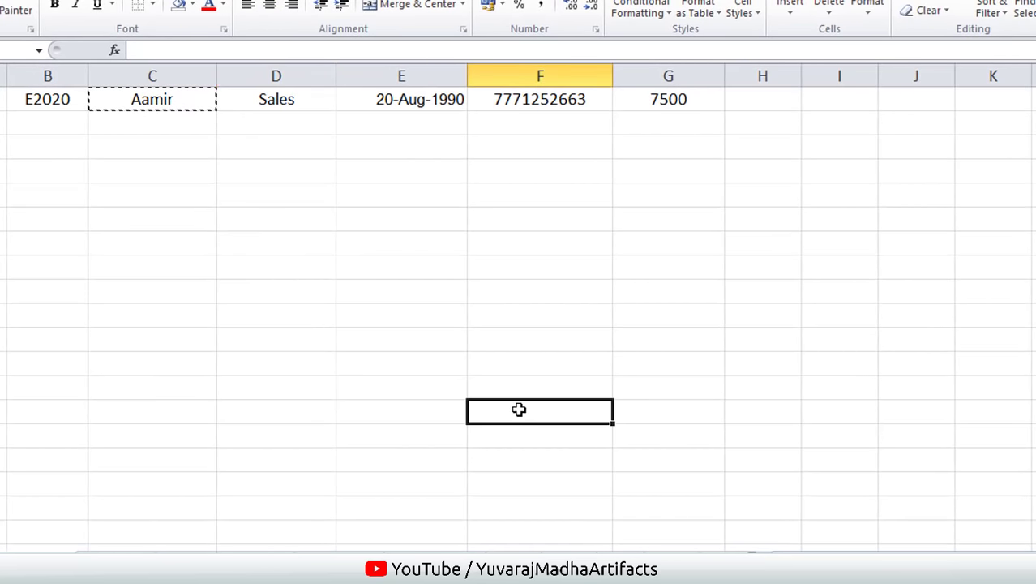
{"action": "left_click", "coordinate": [680, 203]}
{"action": "left_click", "coordinate": [928, 242]}
{"action": "left_click", "coordinate": [932, 414]}
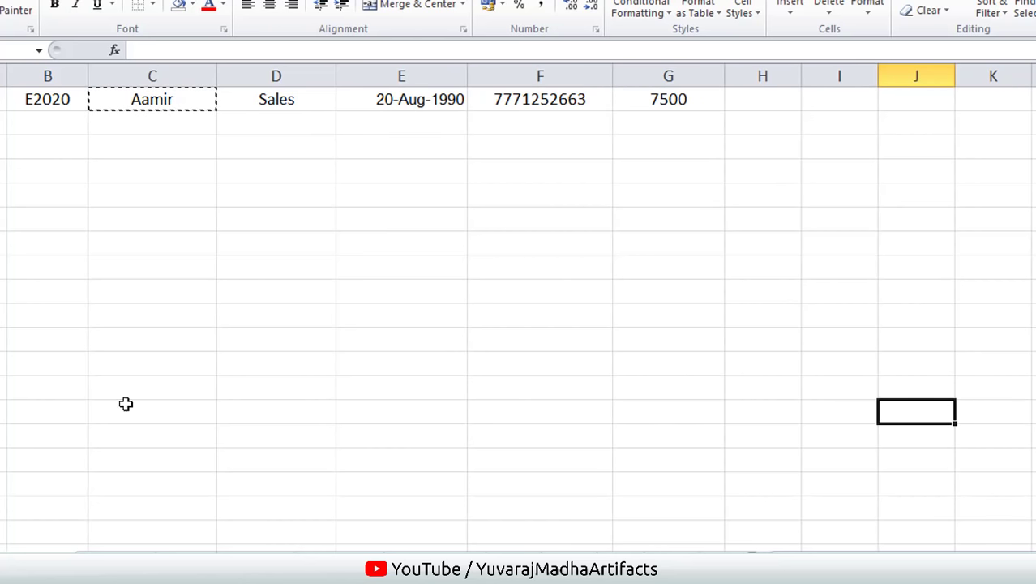
{"action": "left_click", "coordinate": [252, 384]}
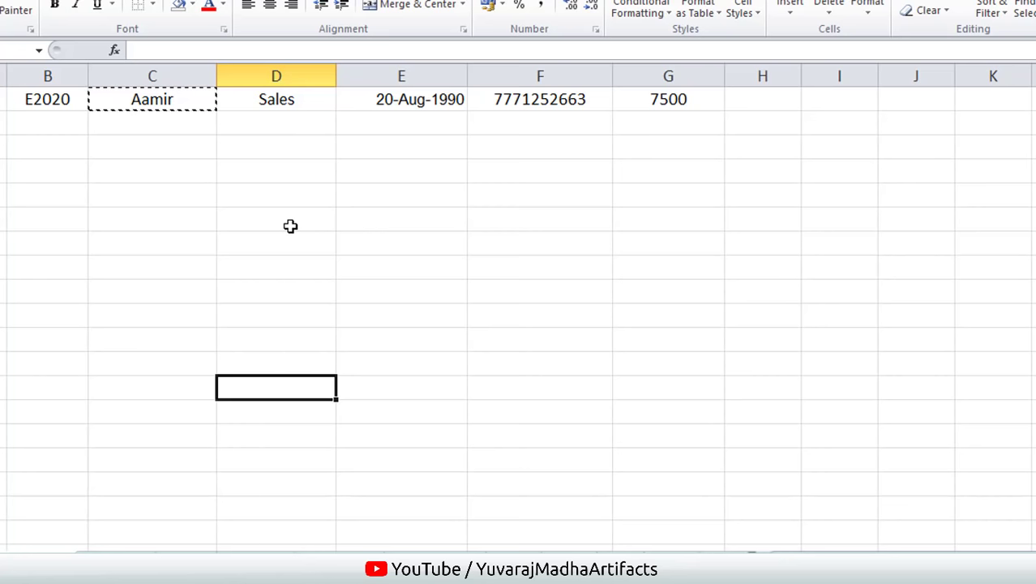
{"action": "scroll", "coordinate": [328, 290], "scroll_direction": "up", "scroll_amount": 1}
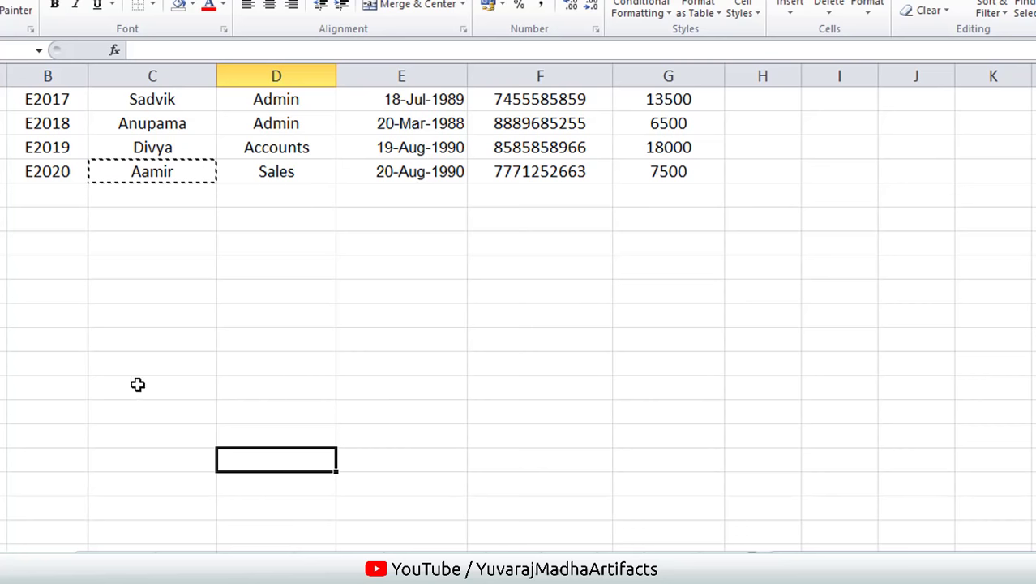
- Paste the copied name at once into the non-adjacent cells C29, E25, E33, F29, G25, H36, I27, C34 and F36
{"action": "left_click", "coordinate": [165, 342]}
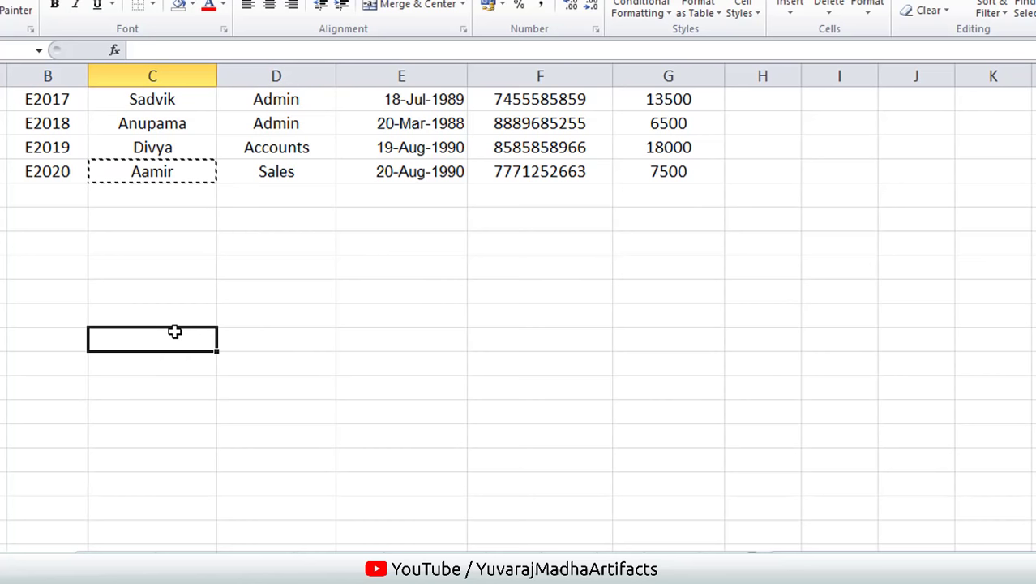
{"action": "key", "text": "ctrl"}
{"action": "left_click", "coordinate": [415, 247], "text": "ctrl"}
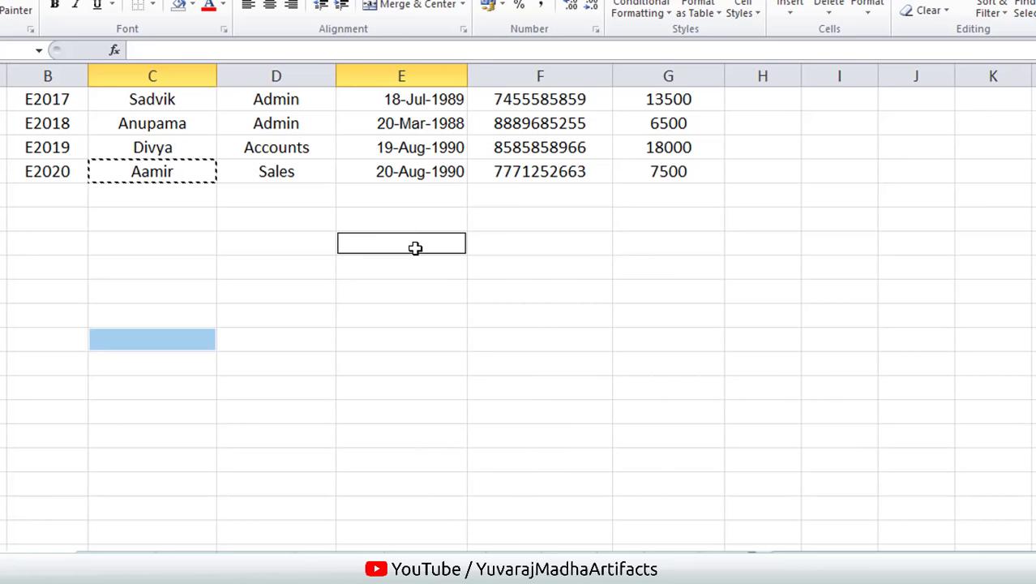
{"action": "left_click", "coordinate": [361, 430], "text": "ctrl"}
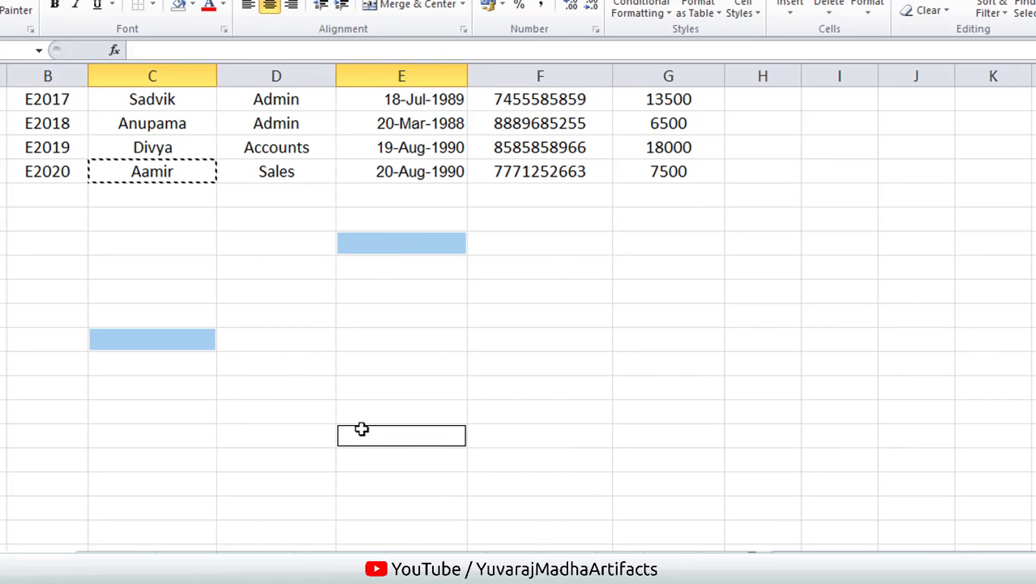
{"action": "left_click", "coordinate": [553, 331], "text": "ctrl"}
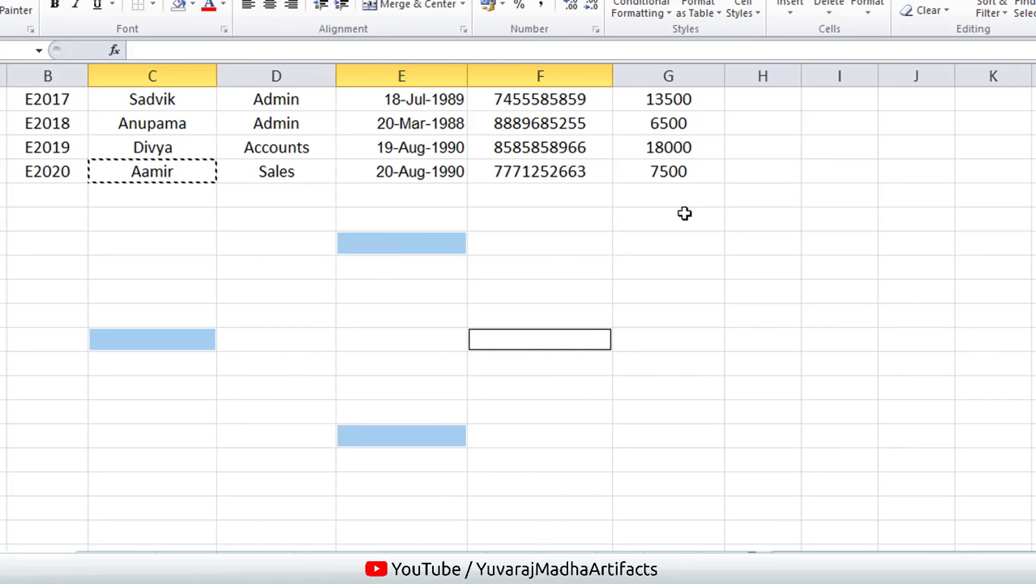
{"action": "left_click", "coordinate": [685, 237], "text": "ctrl"}
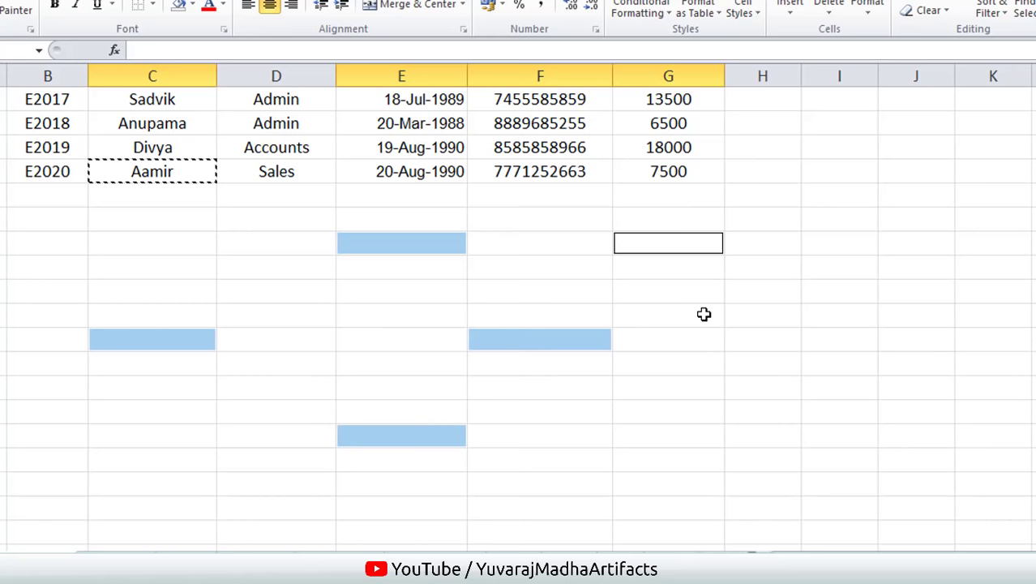
{"action": "left_click", "coordinate": [765, 504], "text": "ctrl"}
{"action": "left_click", "coordinate": [867, 288], "text": "ctrl"}
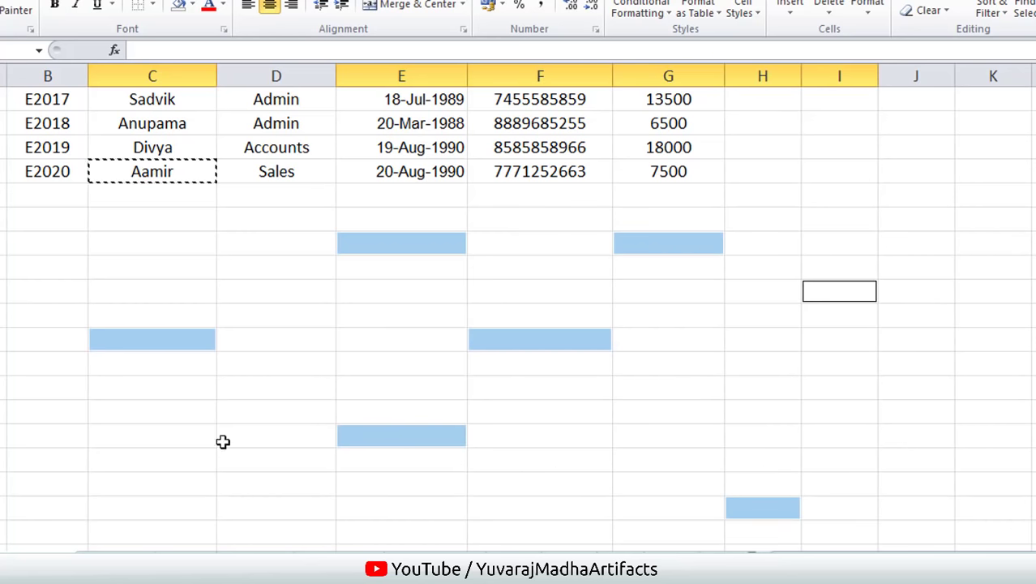
{"action": "left_click", "coordinate": [204, 464], "text": "ctrl"}
{"action": "left_click", "coordinate": [555, 510], "text": "ctrl"}
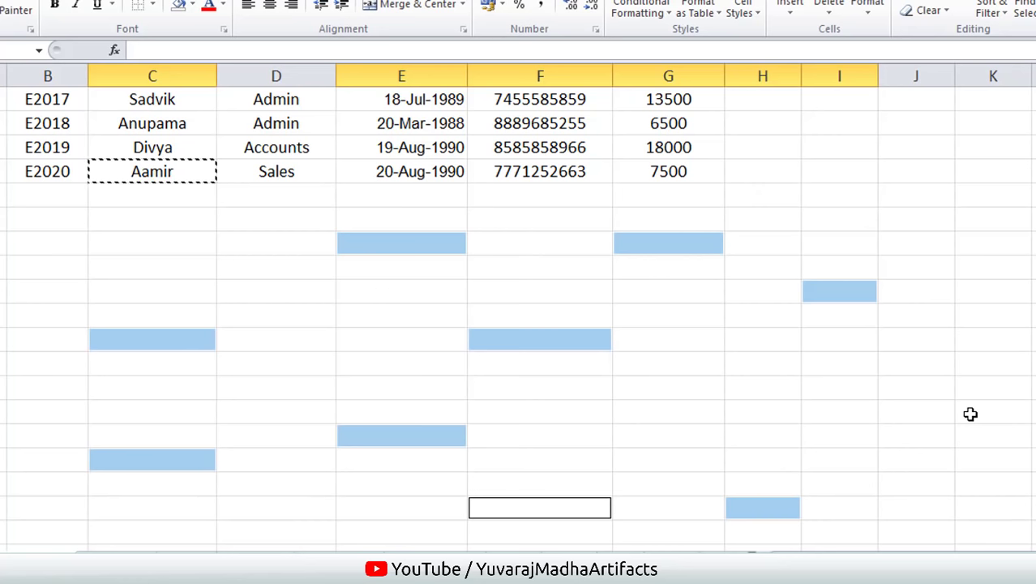
{"action": "key", "text": "ctrl+v"}
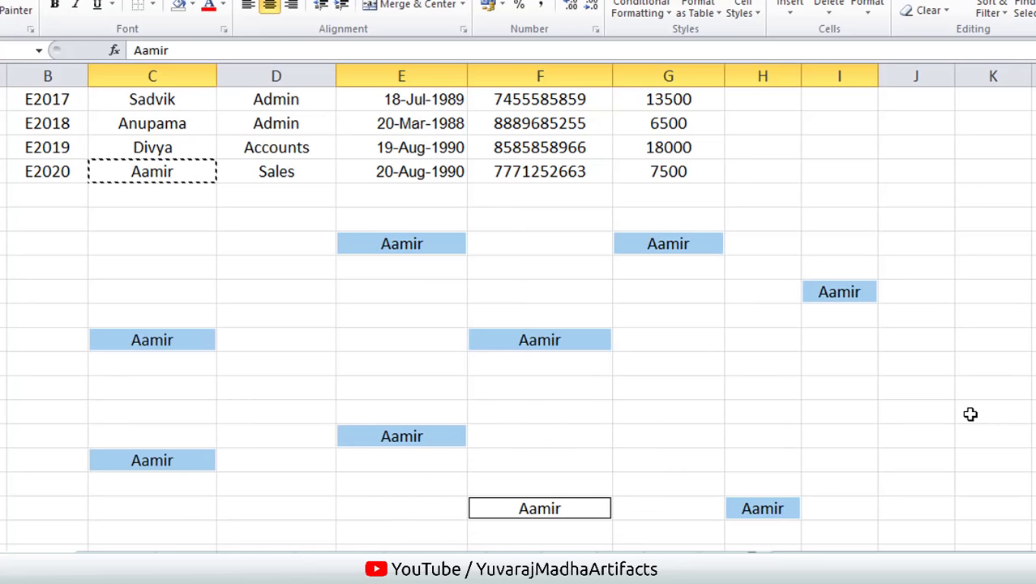
{"action": "left_click", "coordinate": [949, 412]}
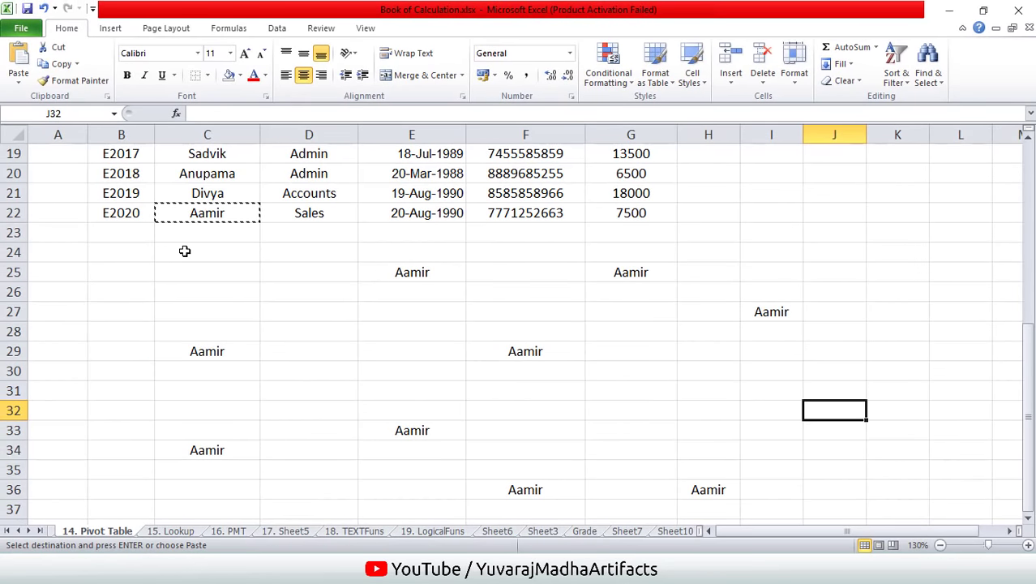
- Cancel the pending copy and clear the pasted names from the range C24:J37
{"action": "left_click", "coordinate": [184, 251]}
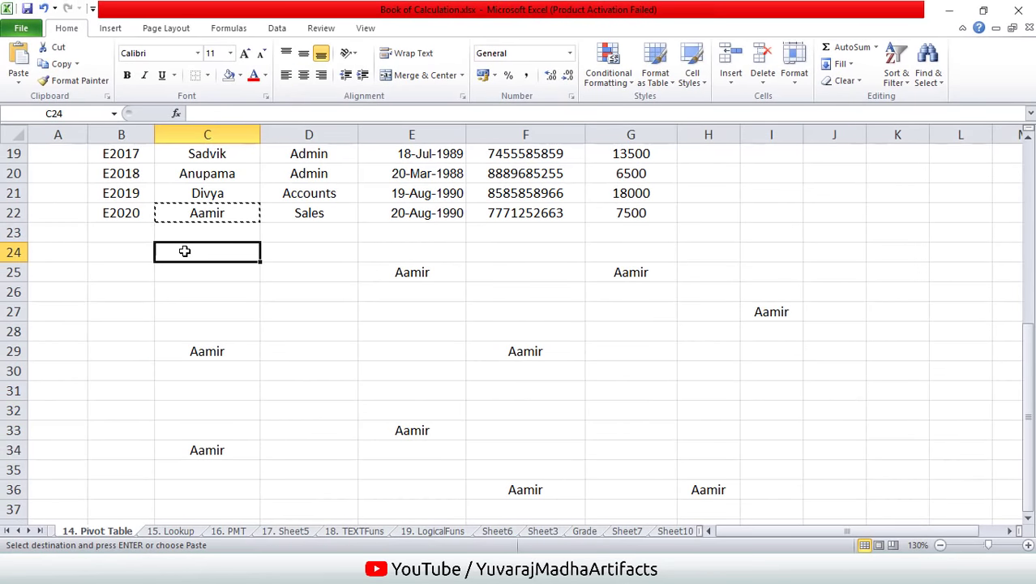
{"action": "left_click", "coordinate": [110, 246]}
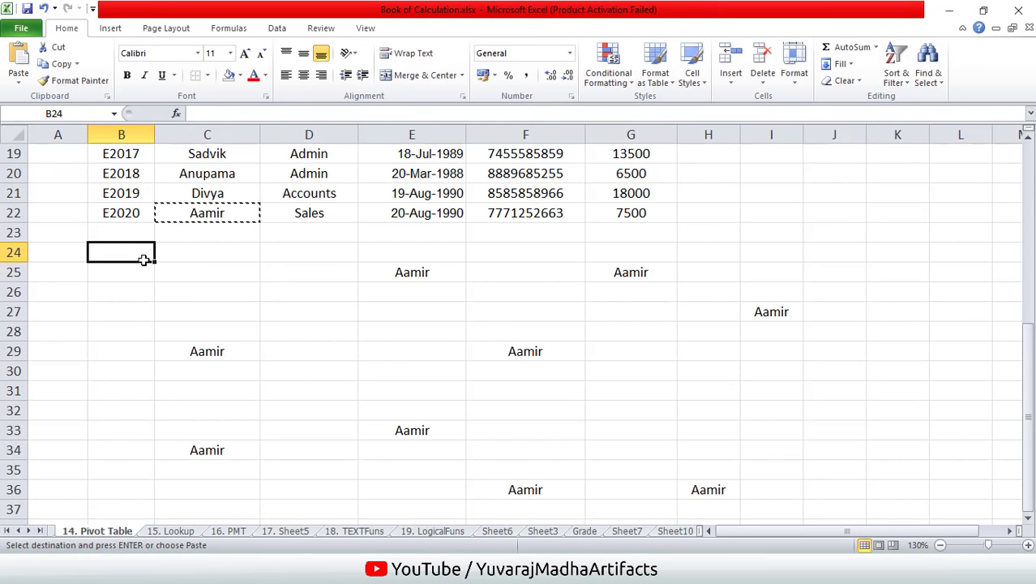
{"action": "left_click", "coordinate": [206, 259]}
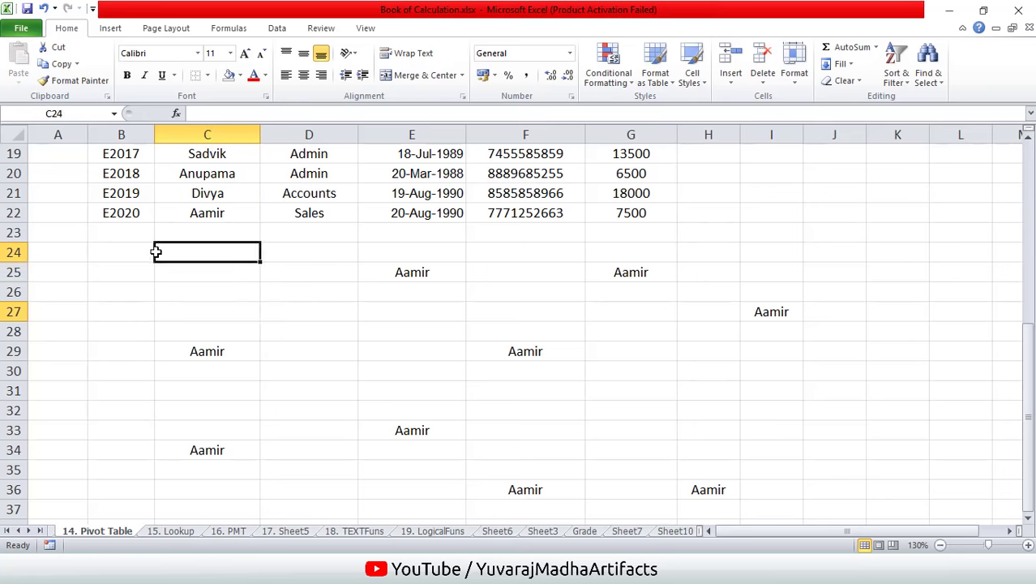
{"action": "left_click_drag", "start_coordinate": [162, 252], "coordinate": [834, 501]}
{"action": "key", "text": "Delete"}
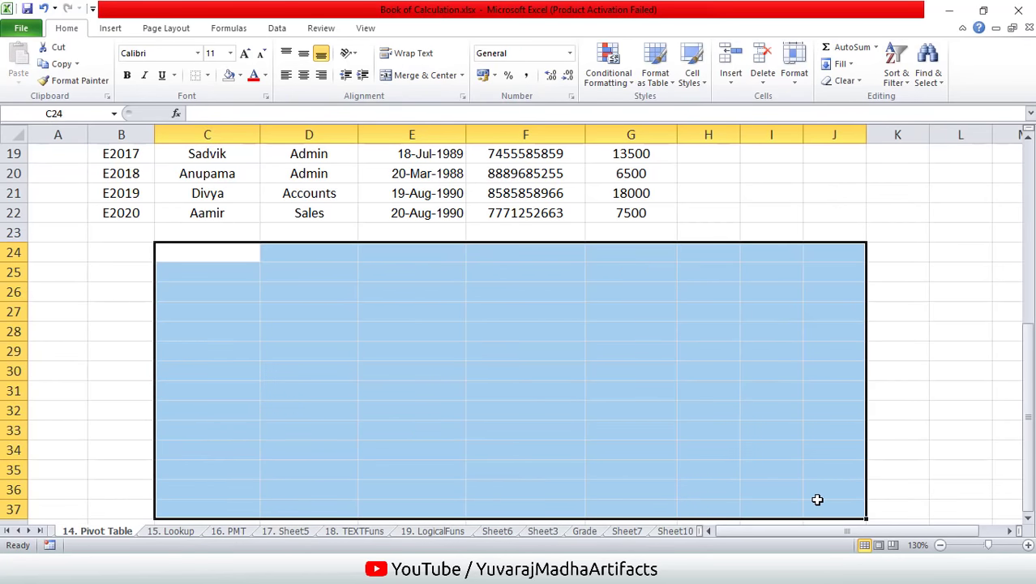
- Select all cells of the worksheet from empty cell K10, examine the selection's extent, and deselect at K17
{"action": "scroll", "coordinate": [814, 496], "scroll_direction": "up", "scroll_amount": 6}
{"action": "scroll", "coordinate": [798, 494], "scroll_direction": "down", "scroll_amount": 3}
{"action": "scroll", "coordinate": [798, 496], "scroll_direction": "up", "scroll_amount": 2}
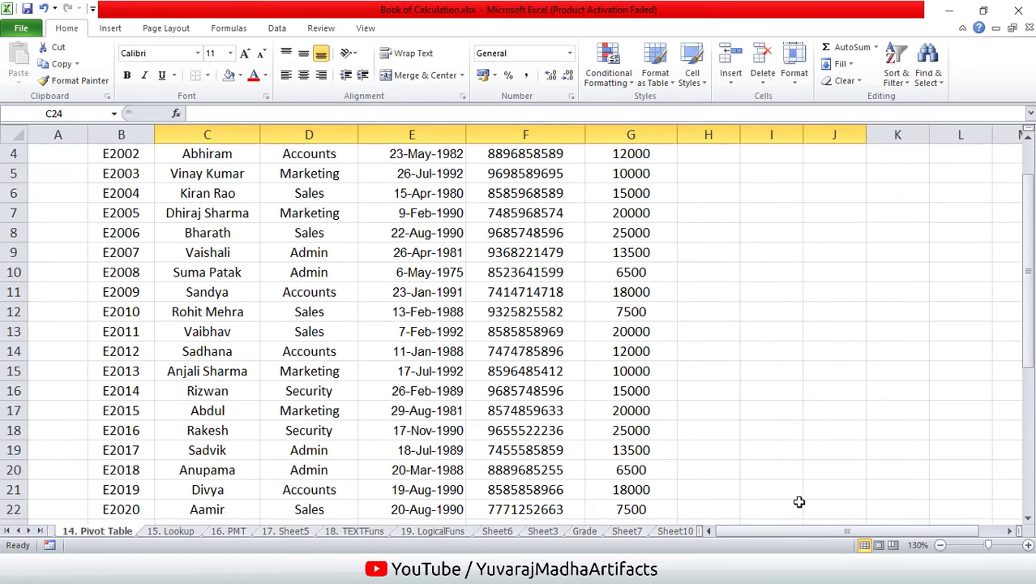
{"action": "scroll", "coordinate": [797, 500], "scroll_direction": "down", "scroll_amount": 2}
{"action": "scroll", "coordinate": [790, 454], "scroll_direction": "up", "scroll_amount": 3}
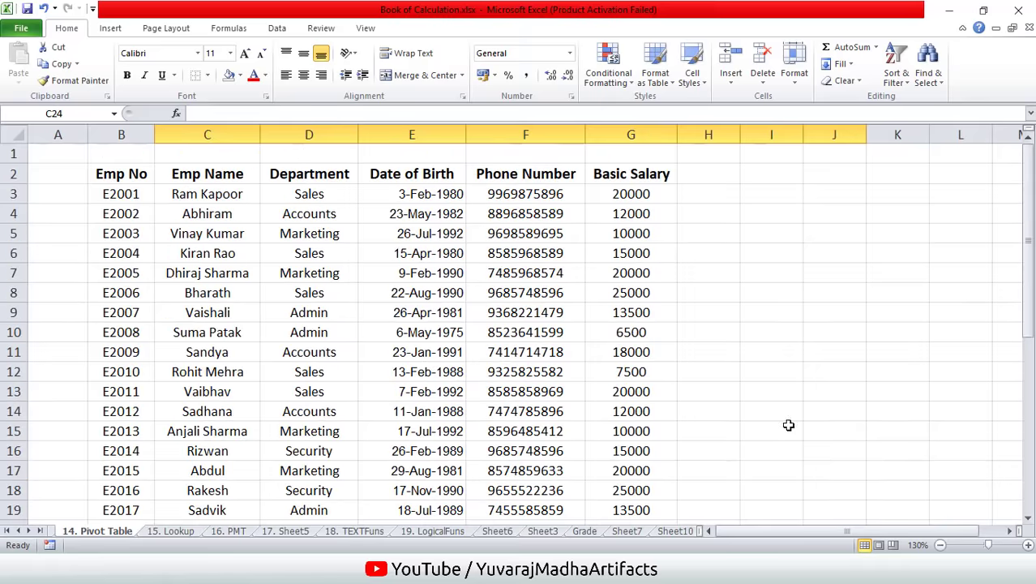
{"action": "left_click", "coordinate": [891, 328]}
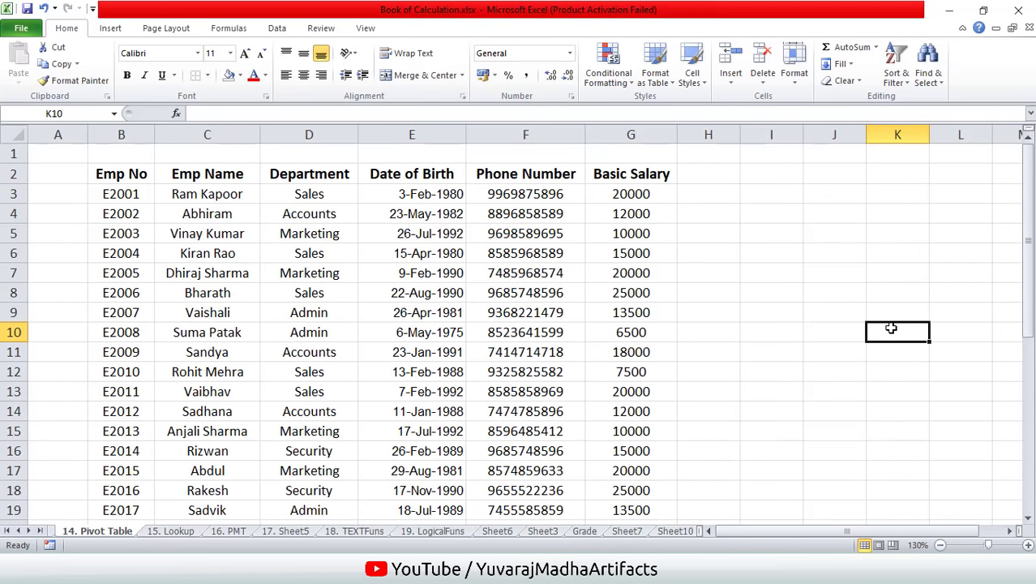
{"action": "scroll", "coordinate": [890, 326], "scroll_direction": "down", "scroll_amount": 2}
{"action": "scroll", "coordinate": [900, 326], "scroll_direction": "up", "scroll_amount": 2}
{"action": "key", "text": "ctrl+a"}
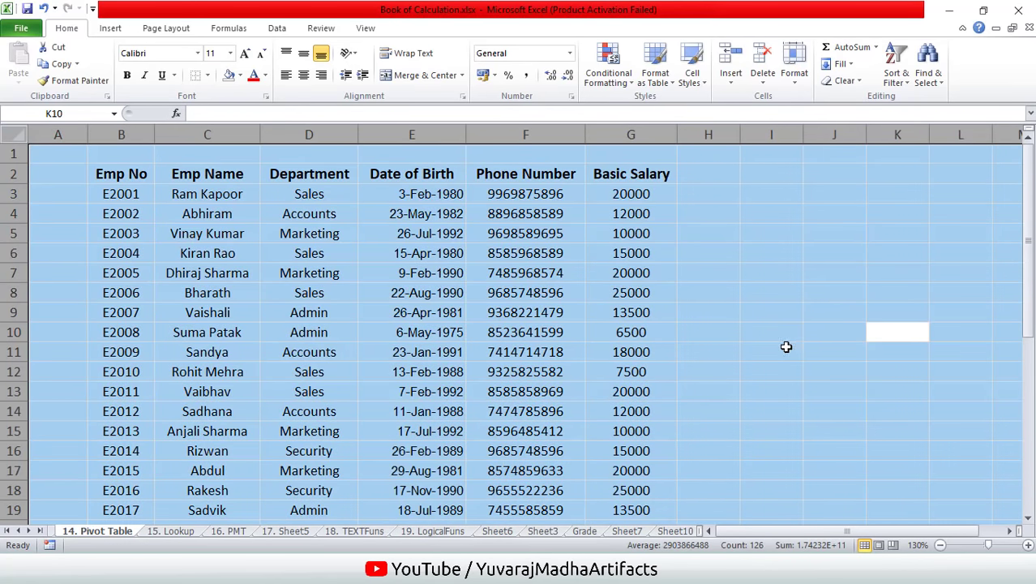
{"action": "scroll", "coordinate": [753, 388], "scroll_direction": "down", "scroll_amount": 7}
{"action": "scroll", "coordinate": [751, 393], "scroll_direction": "down", "scroll_amount": 4}
{"action": "scroll", "coordinate": [749, 405], "scroll_direction": "up", "scroll_amount": 11}
{"action": "left_click", "coordinate": [908, 468]}
- Go far down the worksheet to empty cell I141 and jump back to the beginning of the sheet
{"action": "scroll", "coordinate": [907, 467], "scroll_direction": "down", "scroll_amount": 4}
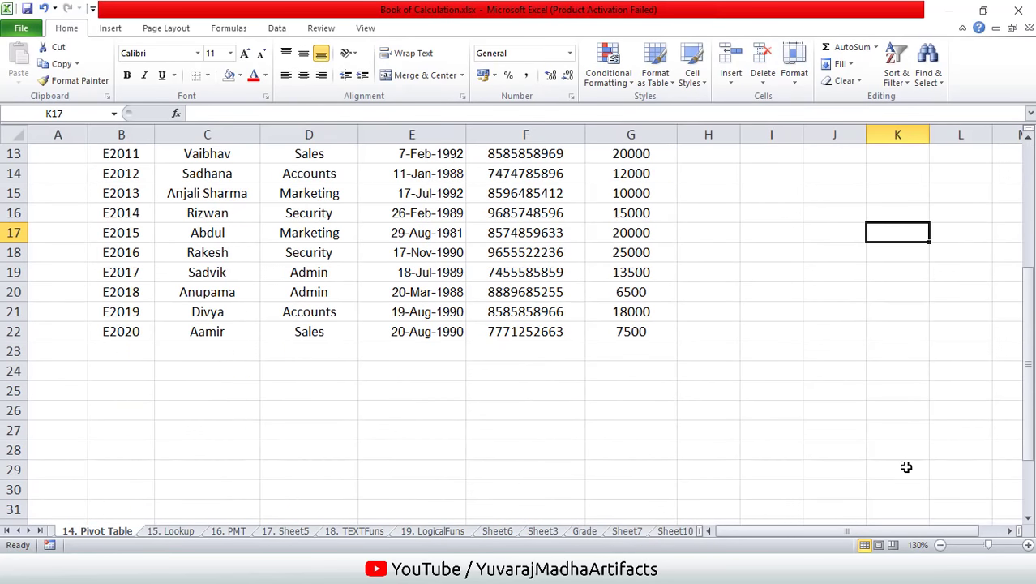
{"action": "scroll", "coordinate": [899, 474], "scroll_direction": "up", "scroll_amount": 4}
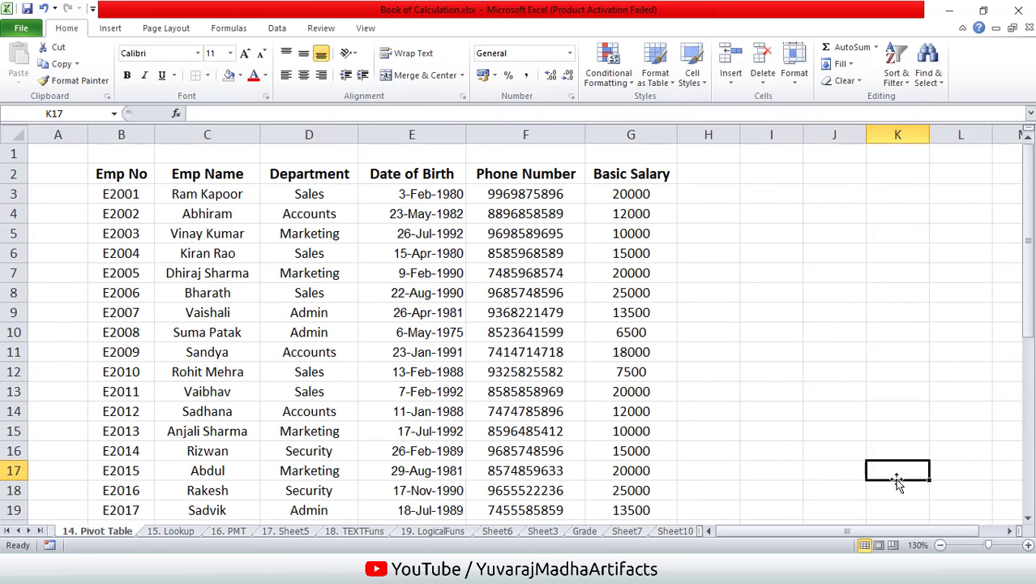
{"action": "scroll", "coordinate": [900, 462], "scroll_direction": "down", "scroll_amount": 6}
{"action": "scroll", "coordinate": [906, 440], "scroll_direction": "down", "scroll_amount": 7}
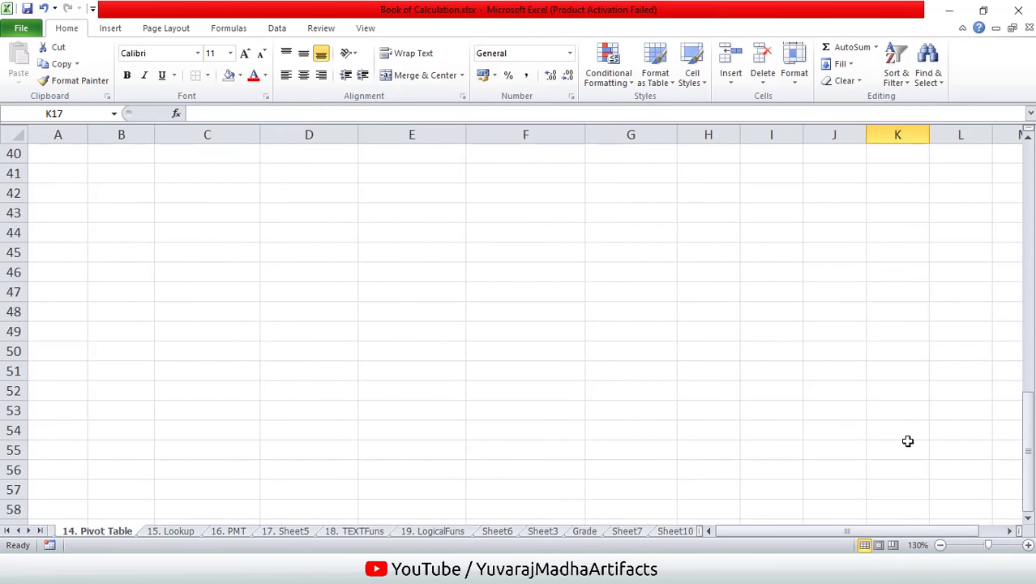
{"action": "scroll", "coordinate": [907, 440], "scroll_direction": "down", "scroll_amount": 10}
{"action": "scroll", "coordinate": [900, 463], "scroll_direction": "down", "scroll_amount": 6}
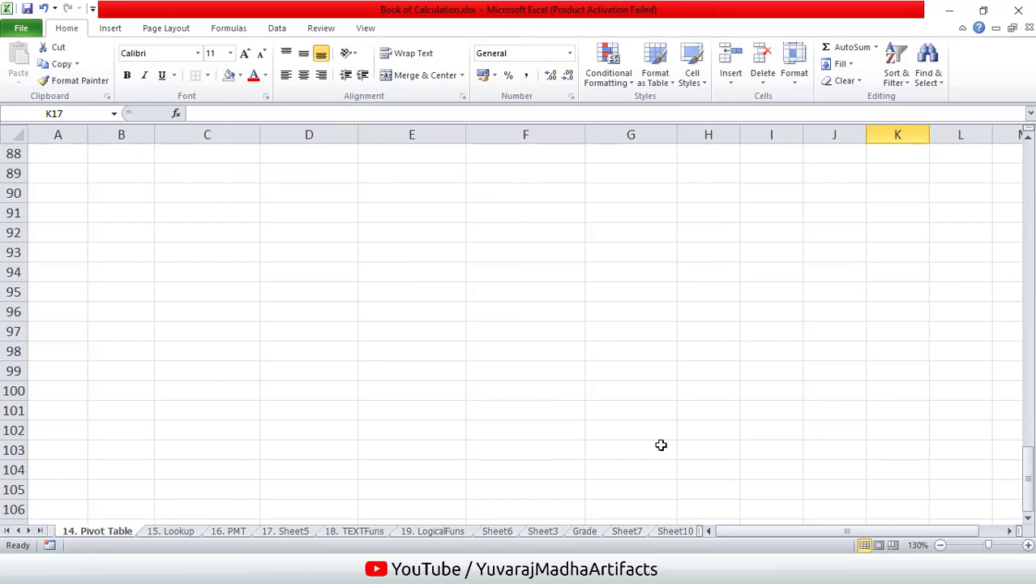
{"action": "left_click", "coordinate": [660, 444]}
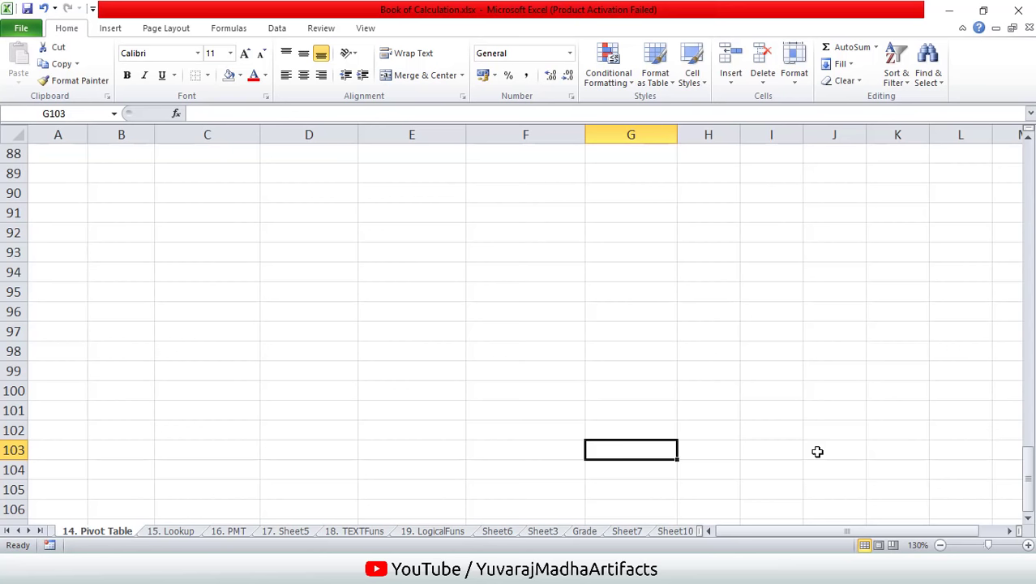
{"action": "scroll", "coordinate": [846, 459], "scroll_direction": "down", "scroll_amount": 12}
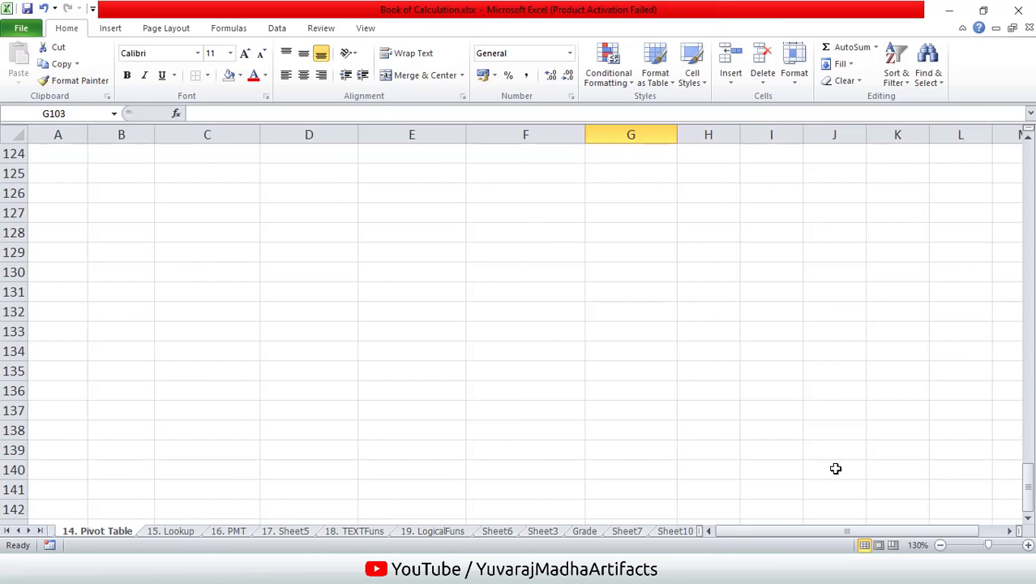
{"action": "left_click", "coordinate": [835, 469]}
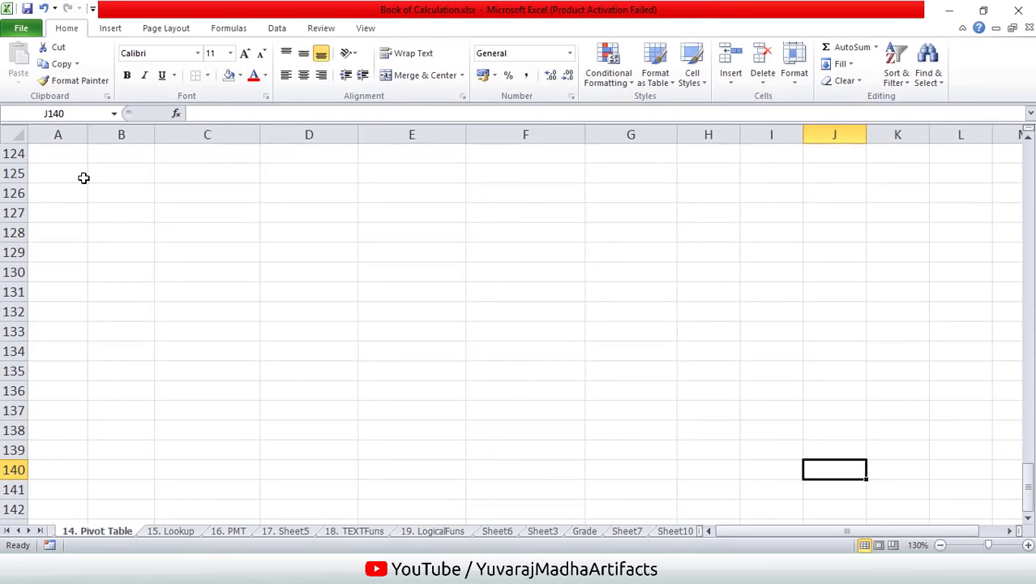
{"action": "left_click", "coordinate": [782, 493]}
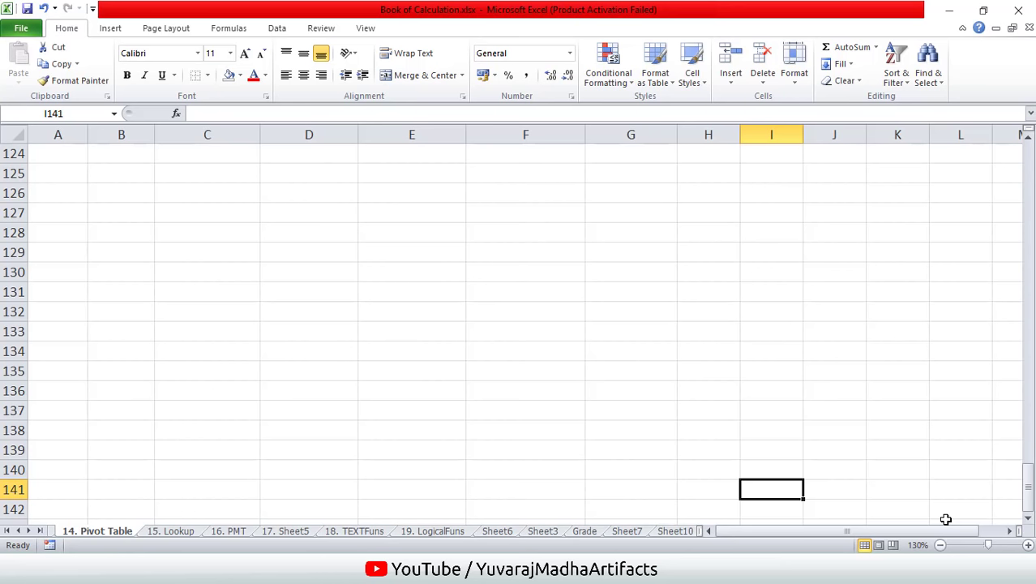
{"action": "key", "text": "ctrl+Home"}
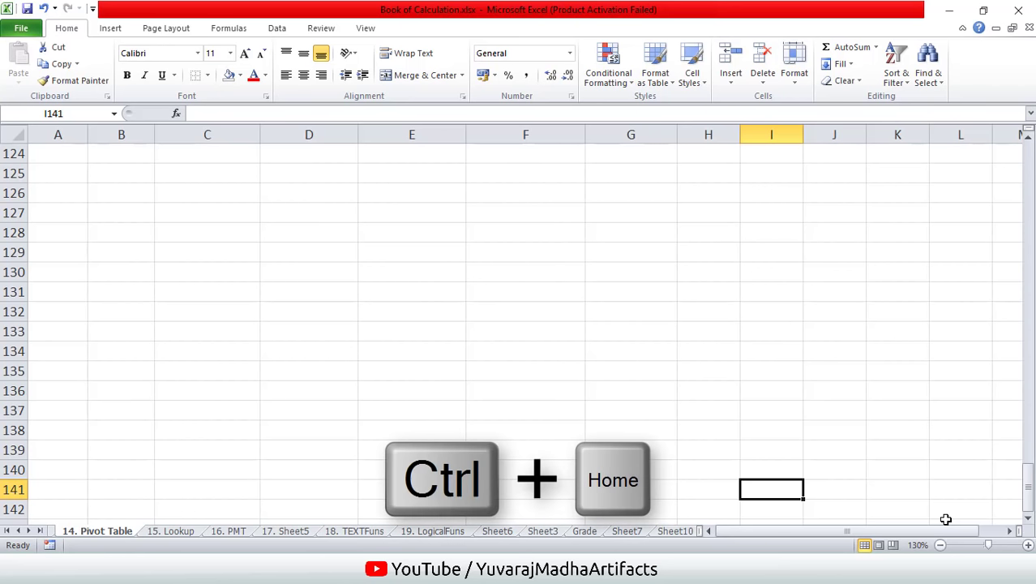
- Jump from cell I141 to the beginning of the sheet at A1, and select empty cell I6
{"action": "key", "text": "ctrl+Home"}
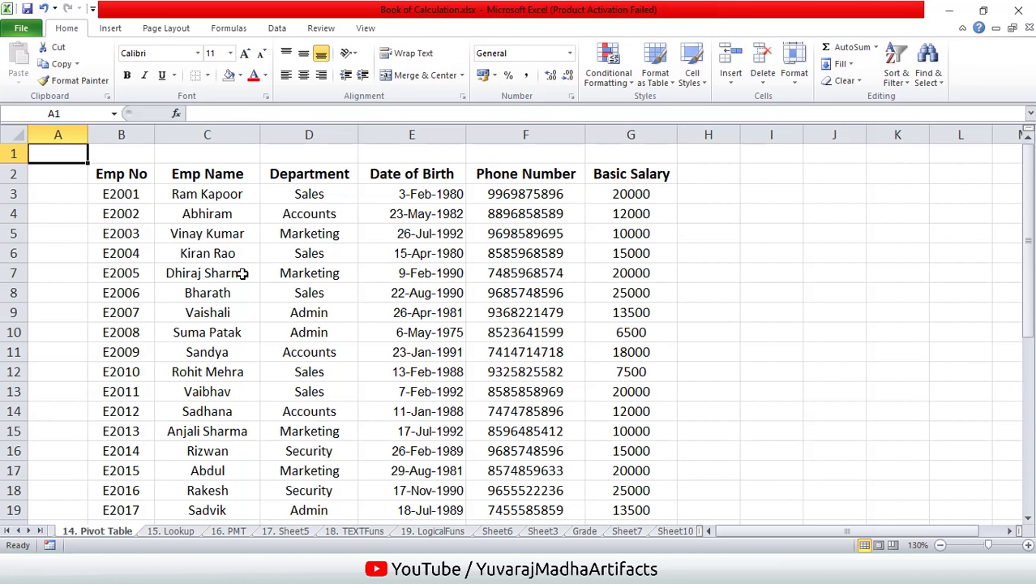
{"action": "left_click", "coordinate": [111, 155]}
{"action": "left_click", "coordinate": [130, 193]}
{"action": "left_click", "coordinate": [116, 172]}
{"action": "left_click", "coordinate": [752, 255]}
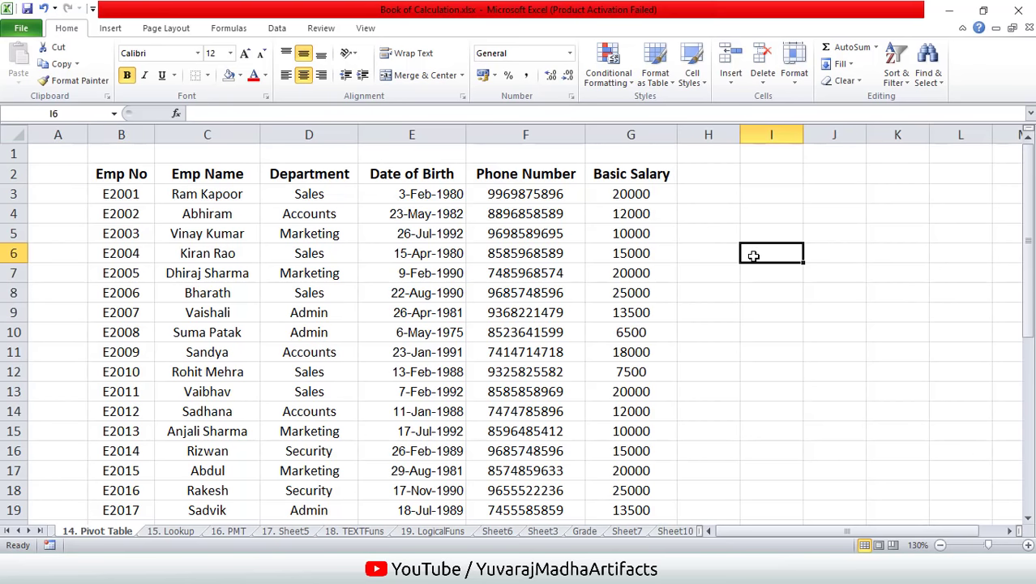
- Move the active cell down the worksheet one screen at a time from I6 to I405
{"action": "scroll", "coordinate": [753, 256], "scroll_direction": "down", "scroll_amount": 5}
{"action": "scroll", "coordinate": [753, 255], "scroll_direction": "up", "scroll_amount": 5}
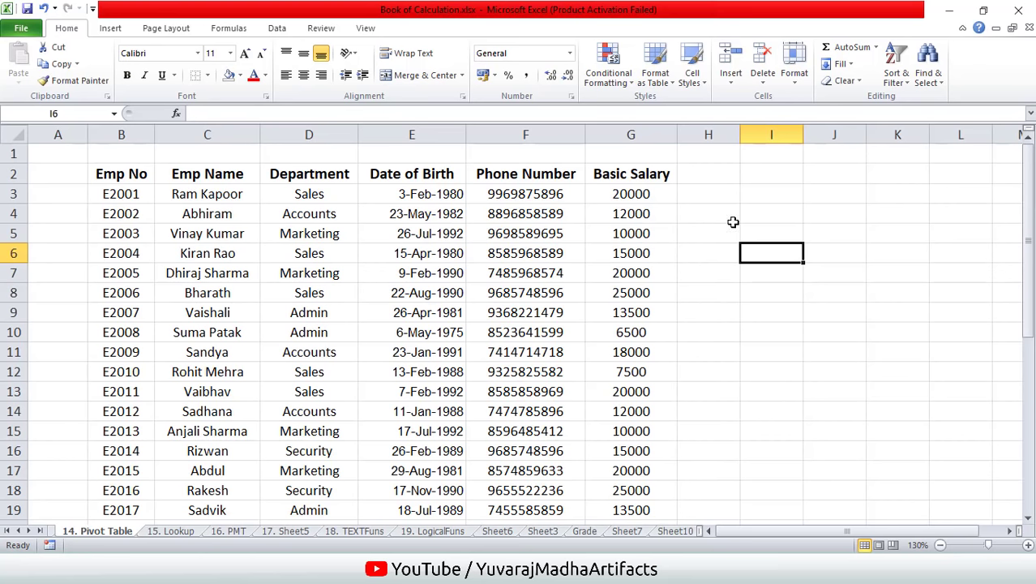
{"action": "key", "text": "Page_Up"}
{"action": "key", "text": "Page_Down"}
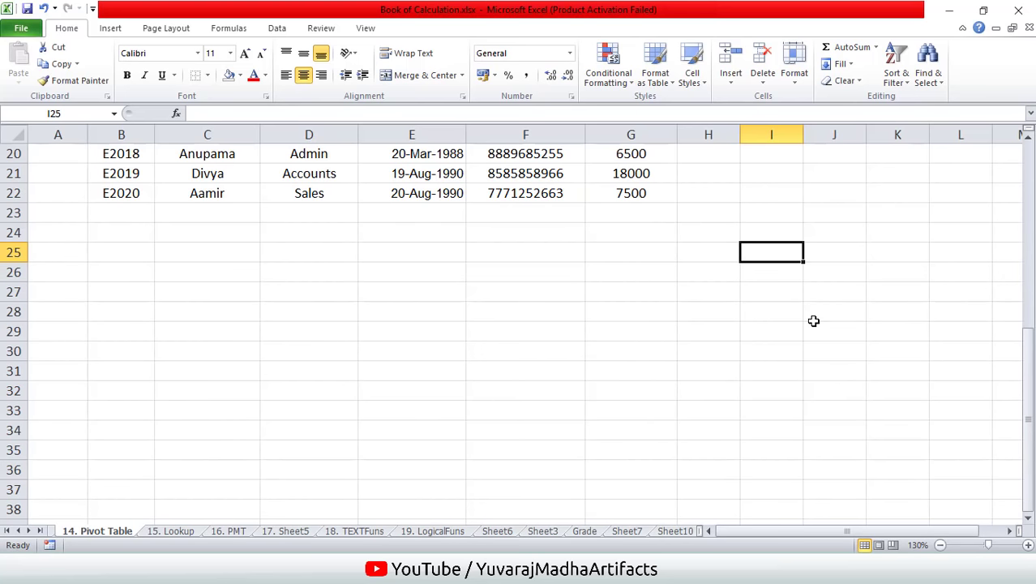
{"action": "key", "text": "Page_Down"}
{"action": "key", "text": "Page_Down"}
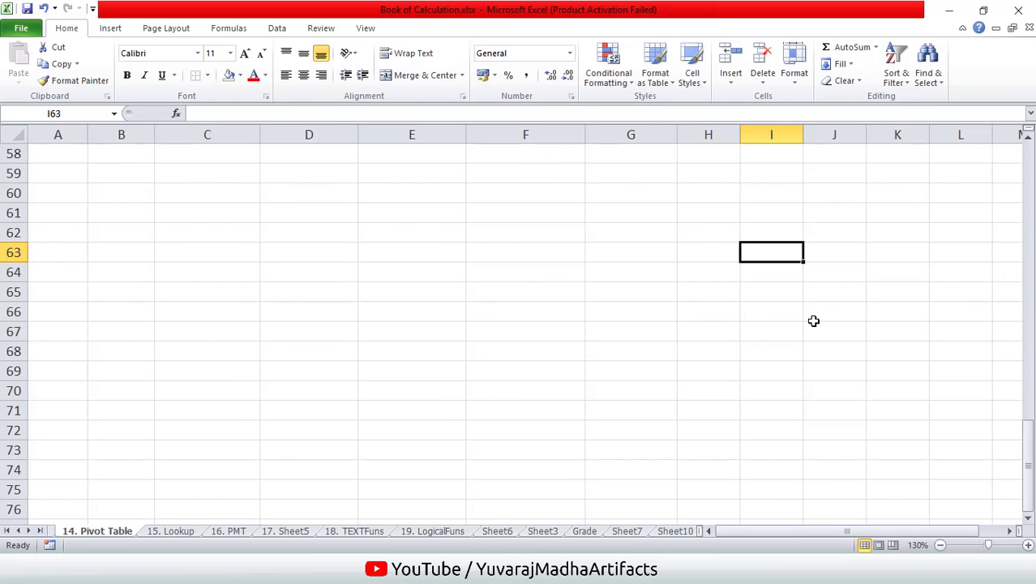
{"action": "key", "text": "Page_Down"}
{"action": "key", "text": "Page_Down"}
{"action": "key", "text": "Page_Down"}
{"action": "key", "text": "Page_Down"}
{"action": "key", "text": "Page_Down"}
{"action": "key", "text": "Page_Down"}
{"action": "key", "text": "Page_Down"}
{"action": "key", "text": "Page_Down"}
{"action": "key", "text": "Page_Down"}
{"action": "key", "text": "Page_Down"}
{"action": "key", "text": "Page_Down"}
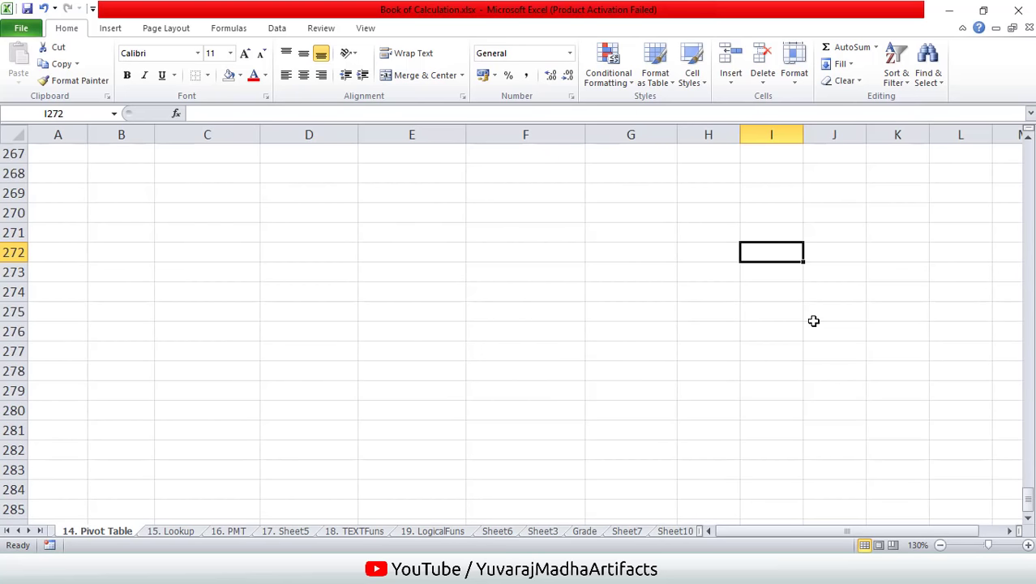
{"action": "key", "text": "Page_Down"}
{"action": "key", "text": "Page_Down"}
{"action": "key", "text": "Page_Down"}
{"action": "key", "text": "Page_Down"}
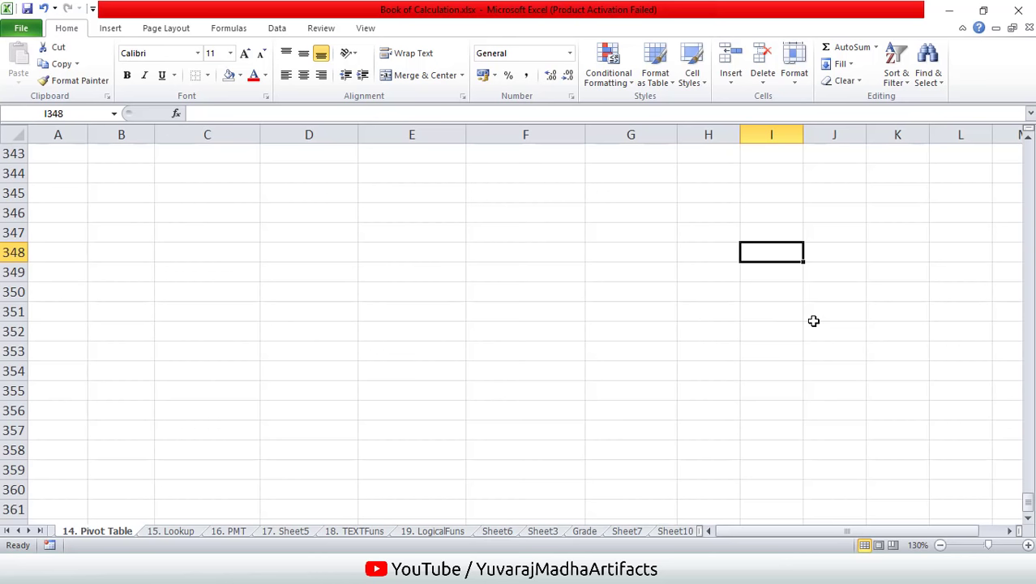
{"action": "key", "text": "Page_Down"}
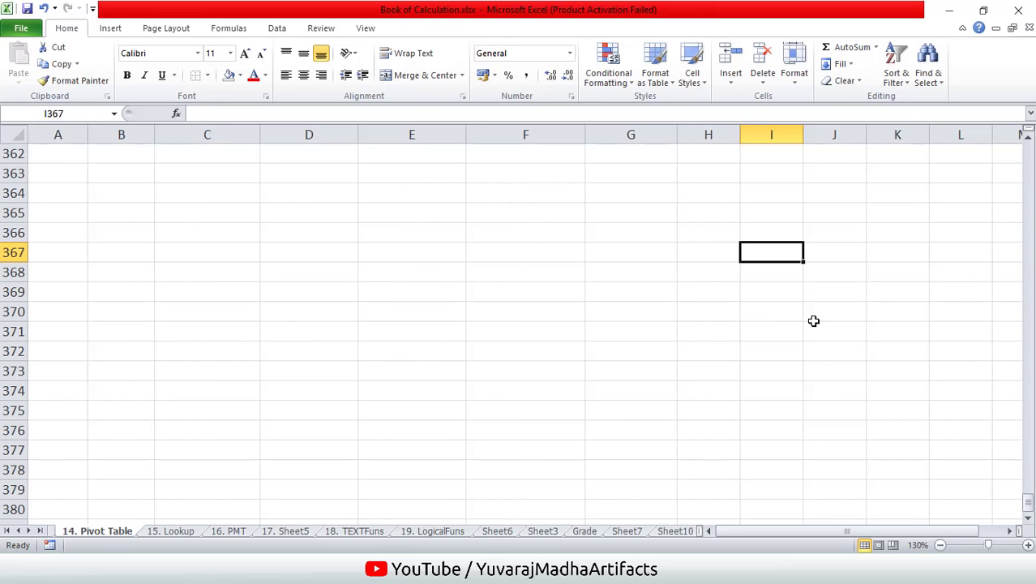
{"action": "key", "text": "Page_Down"}
{"action": "key", "text": "Page_Down"}
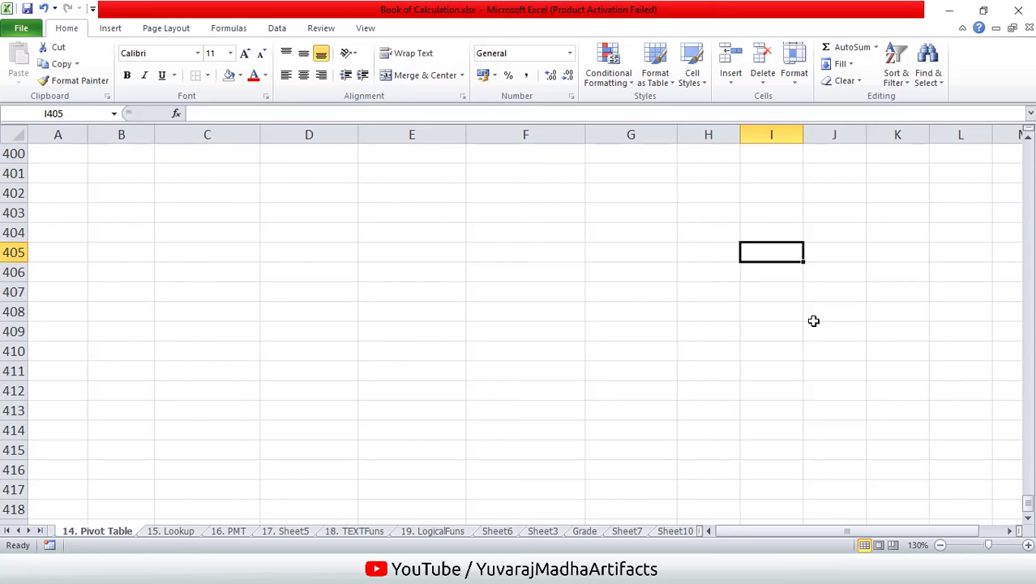
- Move the active cell back up the worksheet one screen at a time from I405 to I6
{"action": "key", "text": "Page_Up"}
{"action": "key", "text": "Page_Up"}
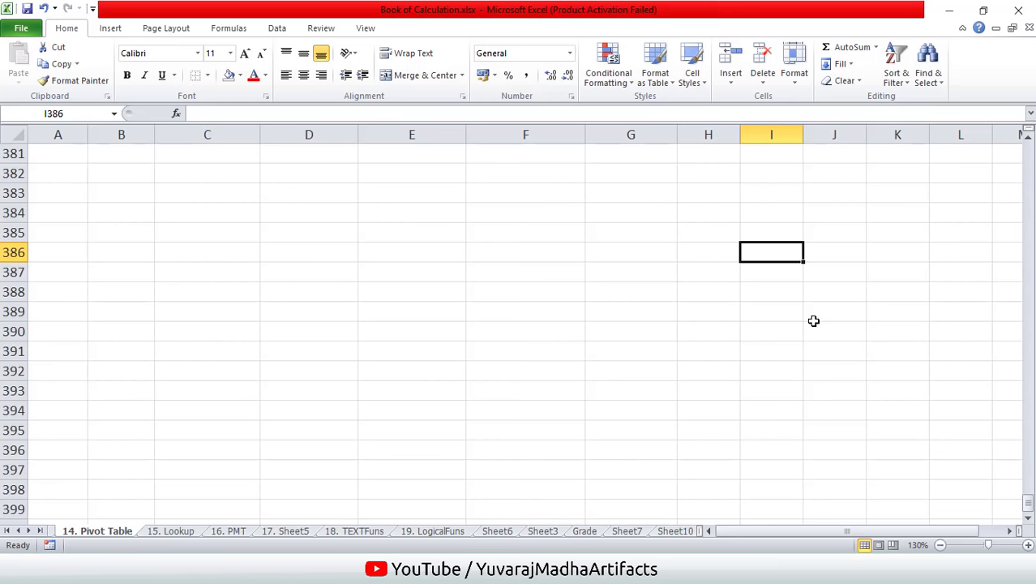
{"action": "key", "text": "Page_Up"}
{"action": "key", "text": "Page_Up"}
{"action": "key", "text": "Page_Up"}
{"action": "key", "text": "Page_Up"}
{"action": "key", "text": "Page_Up"}
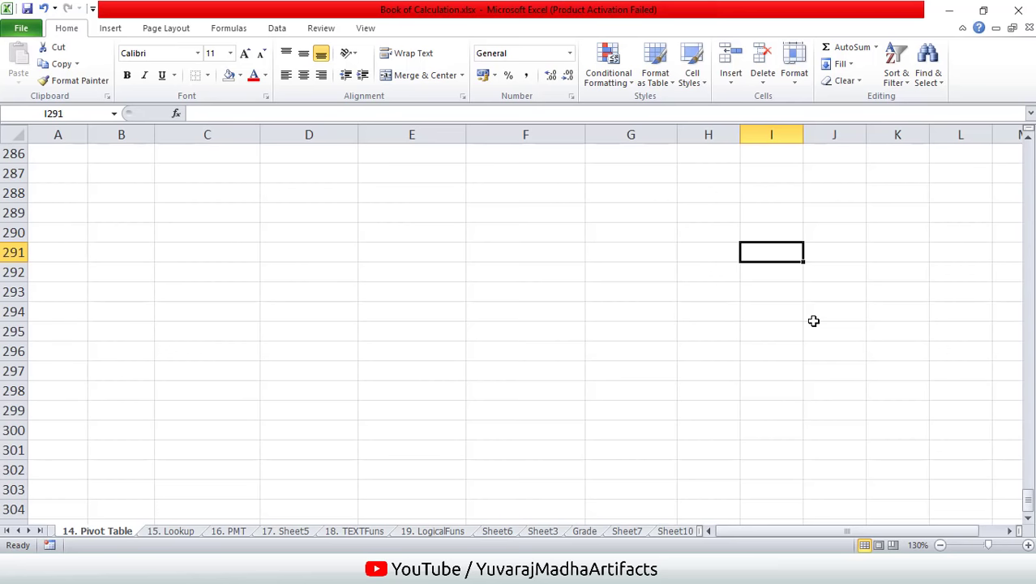
{"action": "key", "text": "Page_Up"}
{"action": "key", "text": "Page_Up"}
{"action": "key", "text": "Page_Up"}
{"action": "key", "text": "Page_Up"}
{"action": "key", "text": "Page_Up"}
{"action": "key", "text": "Page_Up"}
{"action": "key", "text": "Page_Up"}
{"action": "key", "text": "Page_Up"}
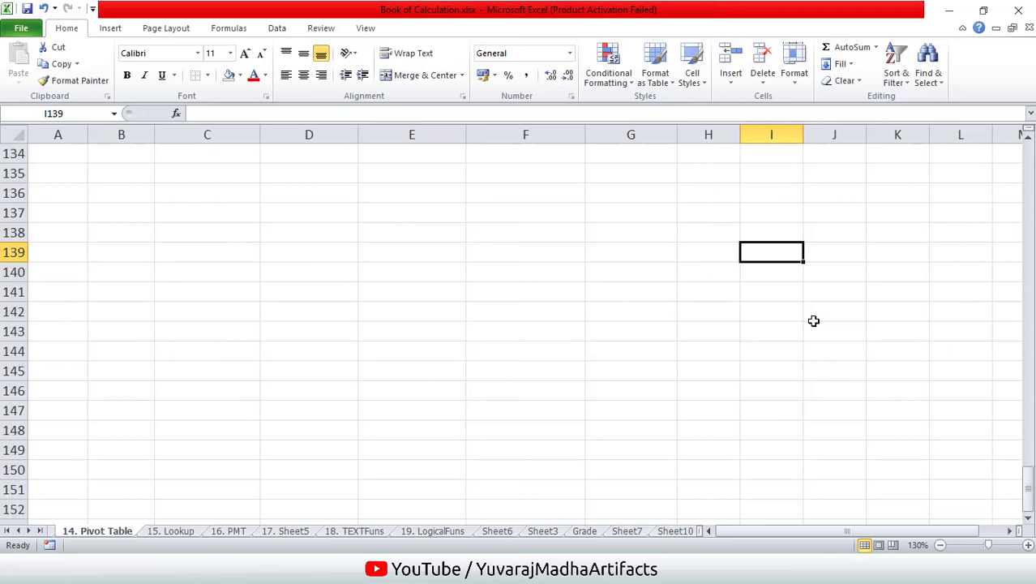
{"action": "key", "text": "Page_Up"}
{"action": "key", "text": "Page_Up"}
{"action": "key", "text": "Page_Up"}
{"action": "key", "text": "Page_Up"}
{"action": "key", "text": "Page_Up"}
{"action": "key", "text": "Page_Up"}
{"action": "key", "text": "Page_Up"}
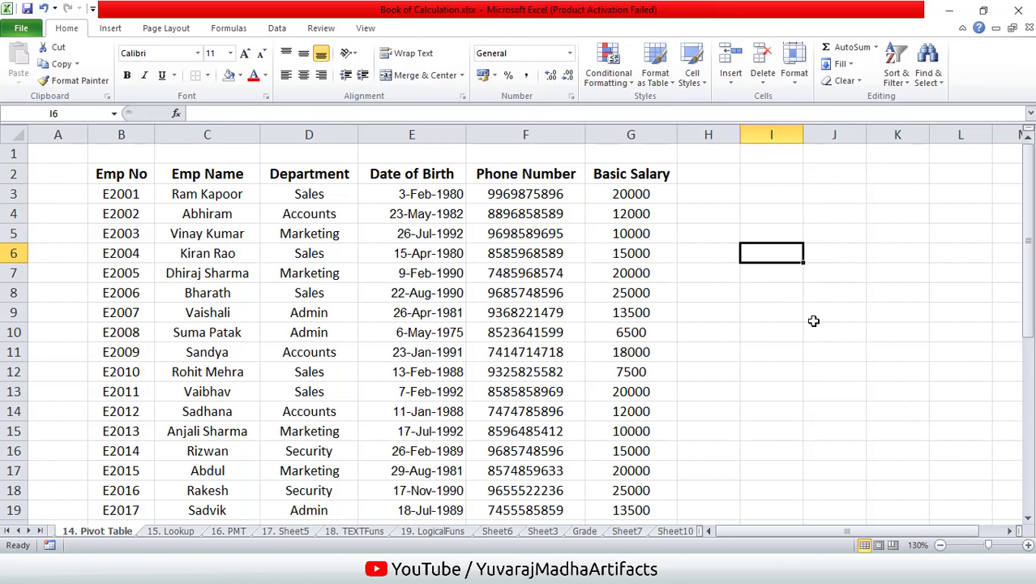
- Select the employee table B2:G22, examine its extent down to the last row, and deselect it
{"action": "scroll", "coordinate": [343, 225], "scroll_direction": "down", "scroll_amount": 2}
{"action": "scroll", "coordinate": [201, 190], "scroll_direction": "up", "scroll_amount": 2}
{"action": "left_click_drag", "start_coordinate": [207, 174], "coordinate": [714, 442]}
{"action": "left_click", "coordinate": [713, 442]}
{"action": "scroll", "coordinate": [648, 405], "scroll_direction": "up", "scroll_amount": 1}
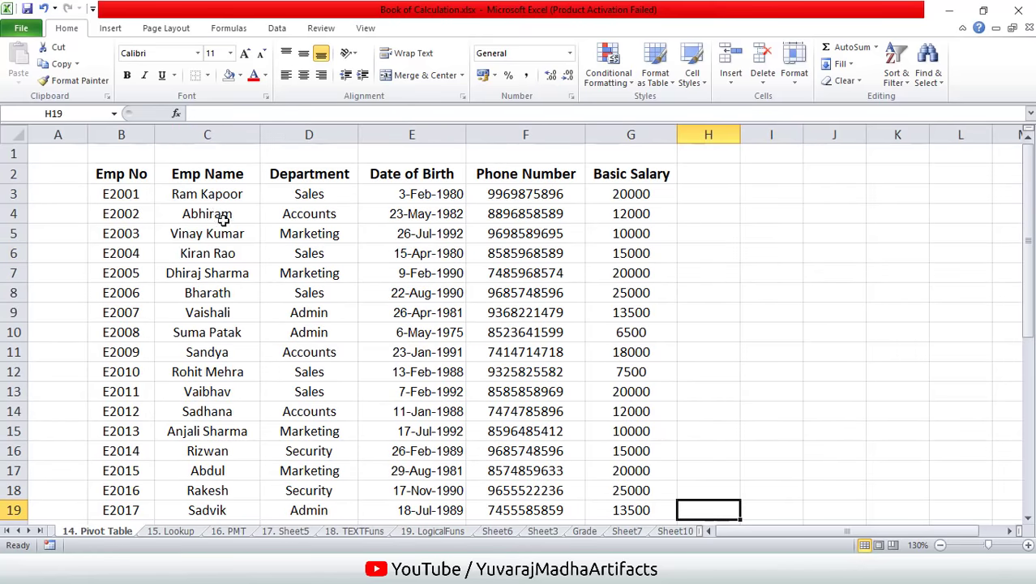
{"action": "scroll", "coordinate": [227, 215], "scroll_direction": "down", "scroll_amount": 1}
{"action": "scroll", "coordinate": [231, 216], "scroll_direction": "up", "scroll_amount": 1}
{"action": "left_click_drag", "start_coordinate": [121, 172], "coordinate": [635, 508]}
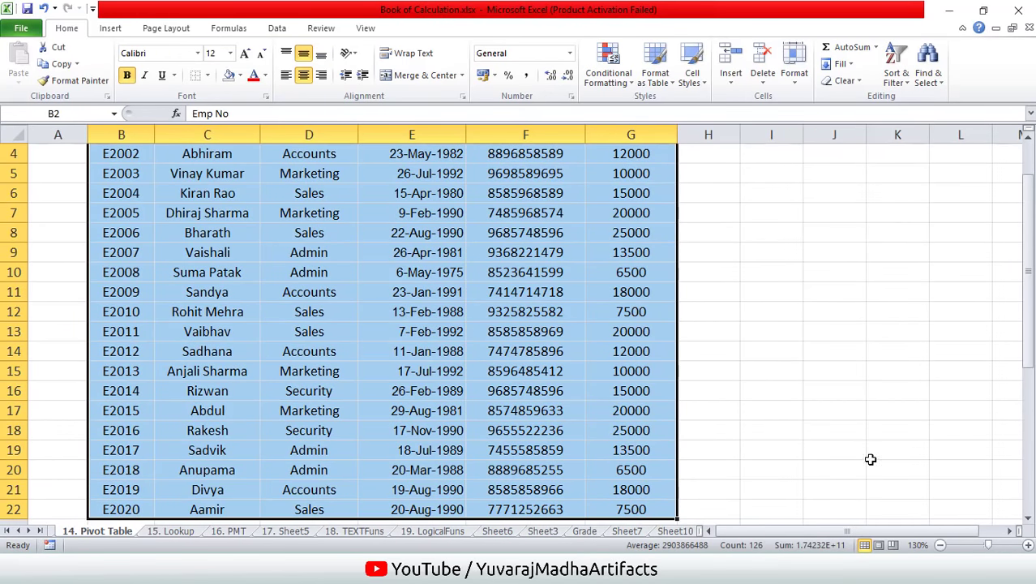
{"action": "scroll", "coordinate": [870, 457], "scroll_direction": "down", "scroll_amount": 3}
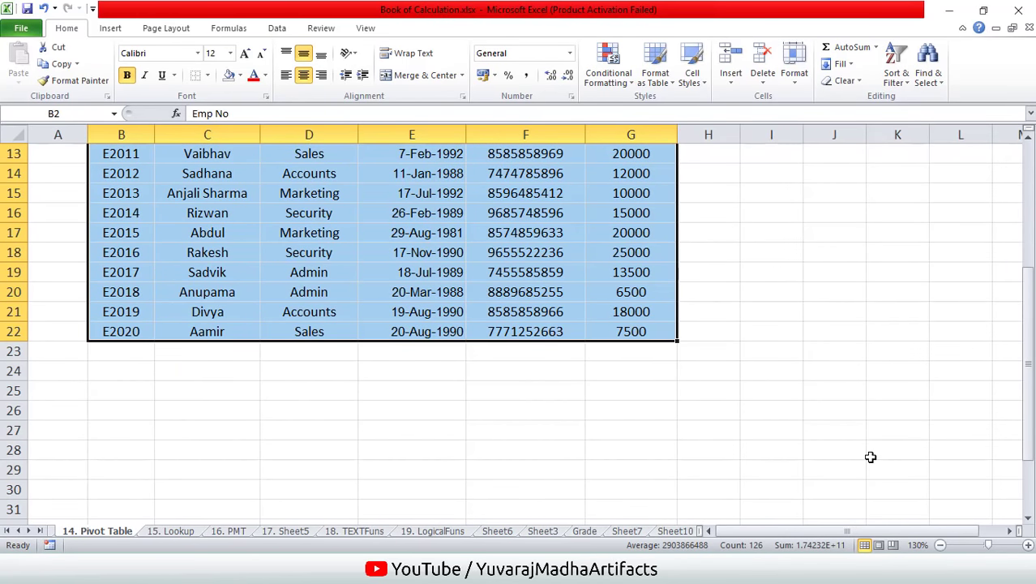
{"action": "scroll", "coordinate": [799, 356], "scroll_direction": "up", "scroll_amount": 4}
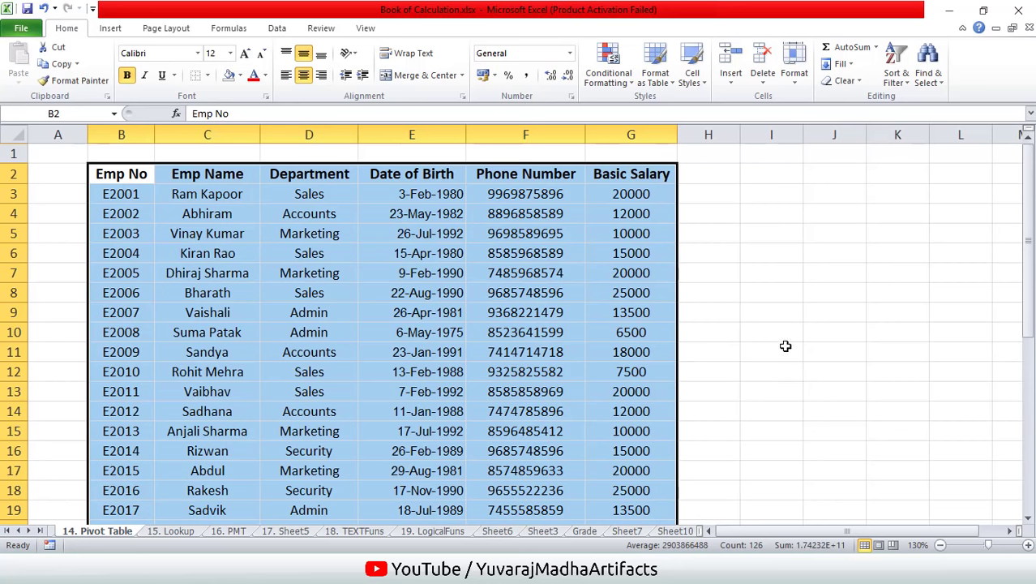
{"action": "left_click", "coordinate": [697, 292]}
- Jump from the Basic Salary header in G2 to the column's last filled cell G22 and examine the table's end
{"action": "left_click", "coordinate": [635, 177]}
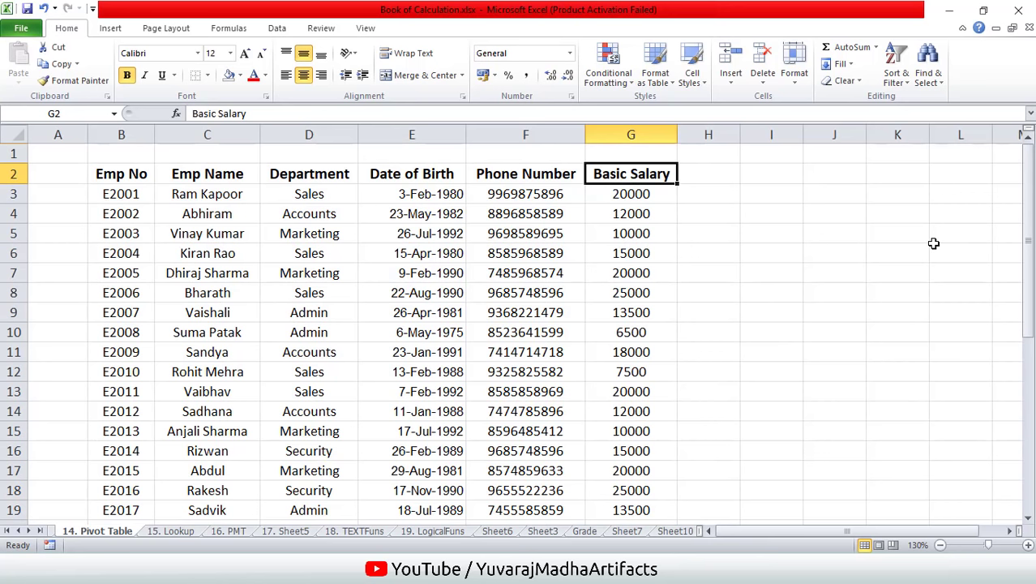
{"action": "key", "text": "Down"}
{"action": "key", "text": "Up"}
{"action": "key", "text": "ctrl+Down"}
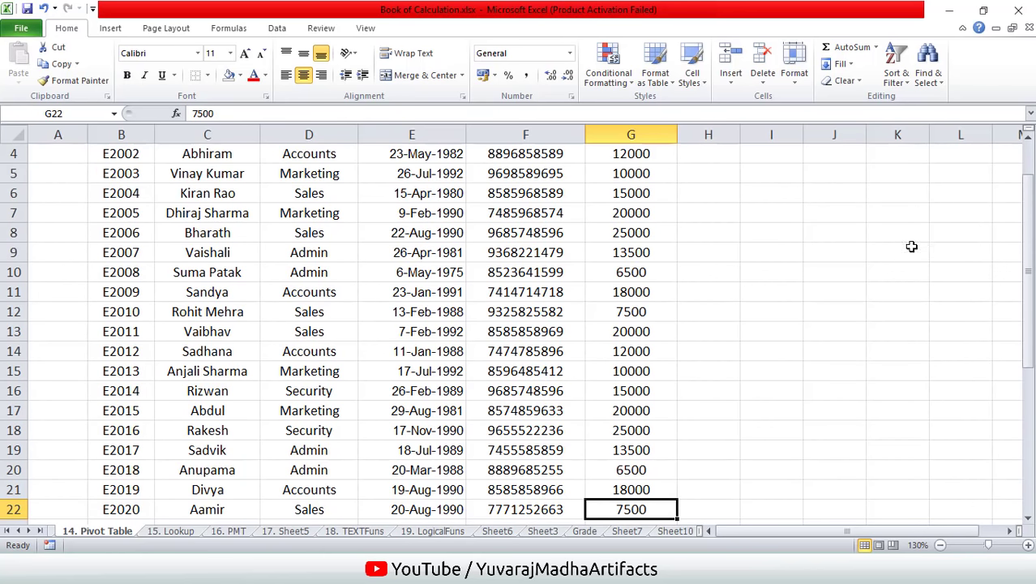
{"action": "scroll", "coordinate": [909, 247], "scroll_direction": "down", "scroll_amount": 2}
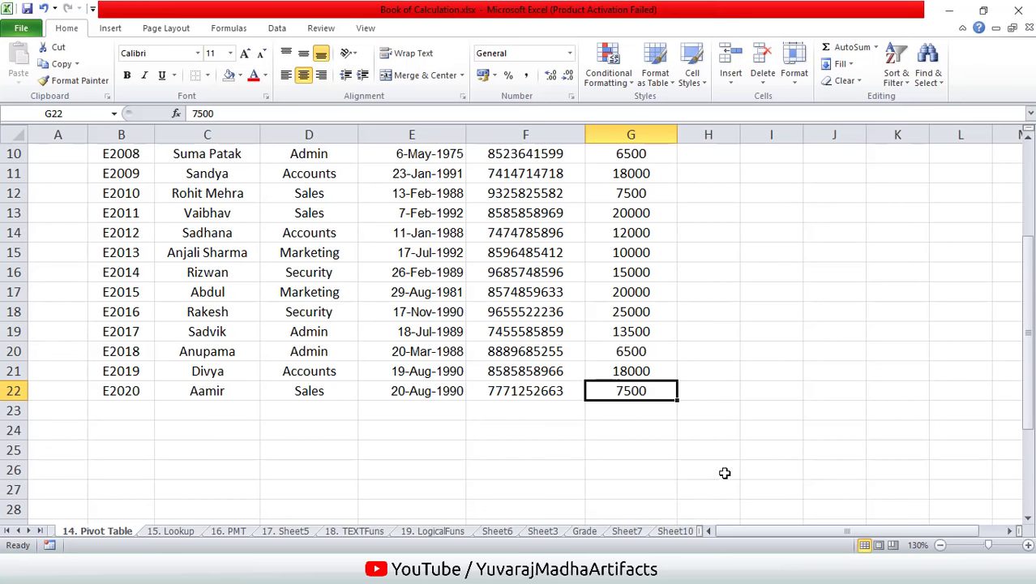
{"action": "scroll", "coordinate": [723, 472], "scroll_direction": "up", "scroll_amount": 1}
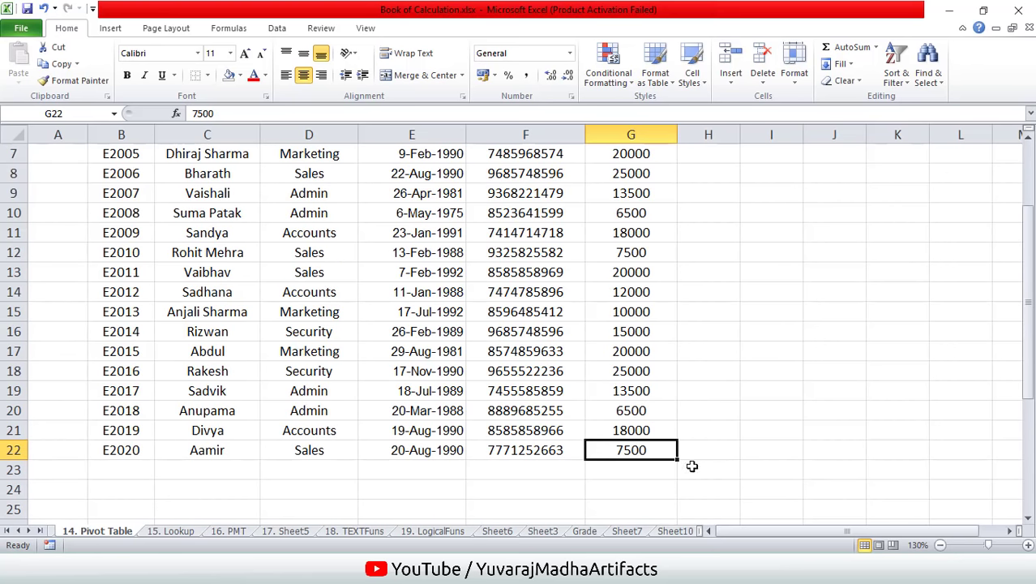
{"action": "scroll", "coordinate": [691, 466], "scroll_direction": "up", "scroll_amount": 2}
{"action": "scroll", "coordinate": [689, 454], "scroll_direction": "down", "scroll_amount": 4}
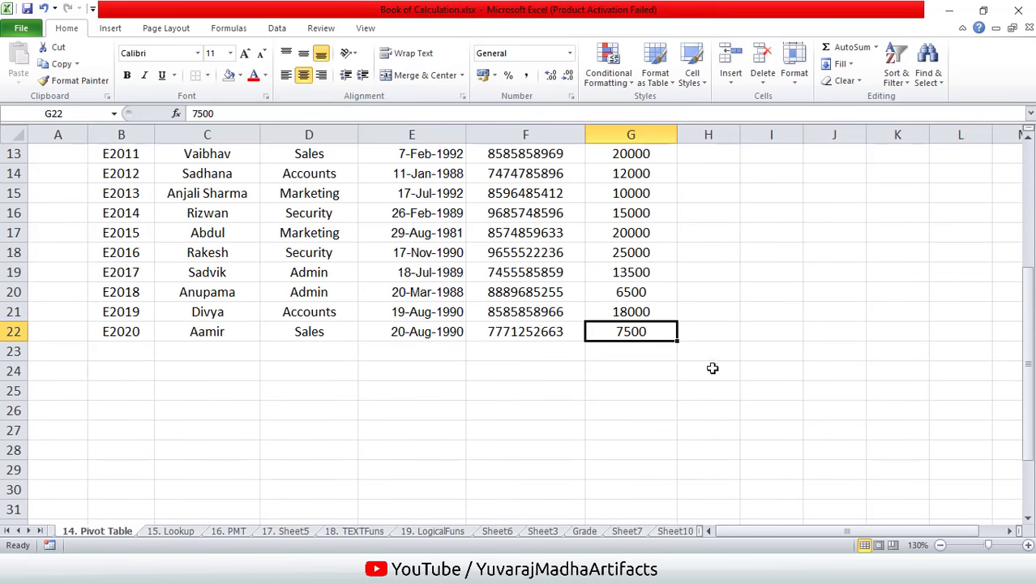
{"action": "scroll", "coordinate": [730, 413], "scroll_direction": "up", "scroll_amount": 4}
{"action": "scroll", "coordinate": [754, 433], "scroll_direction": "down", "scroll_amount": 3}
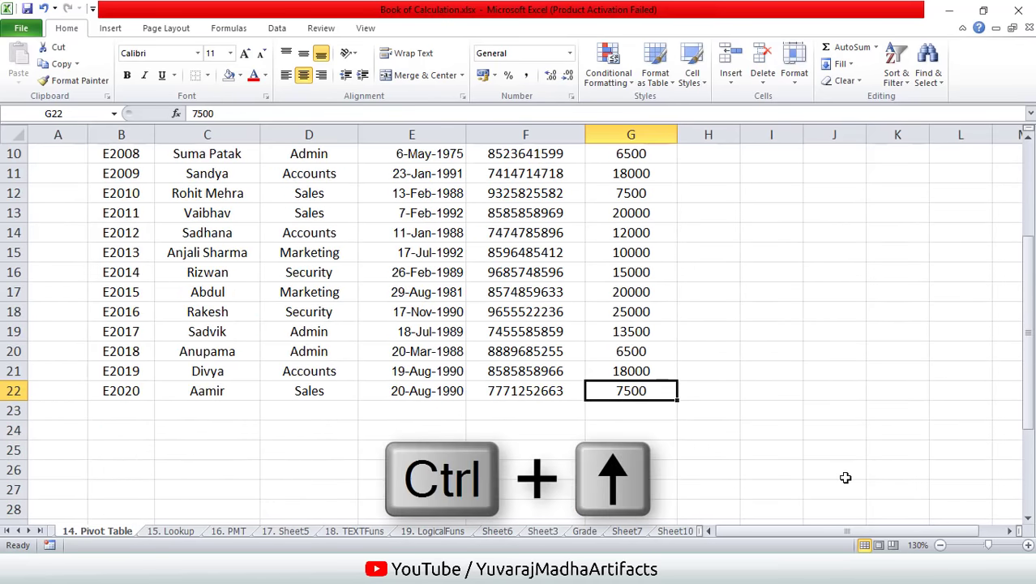
- Jump from G22 up to the Basic Salary header, and across the header row to Emp No and back to G2
{"action": "key", "text": "ctrl+Up"}
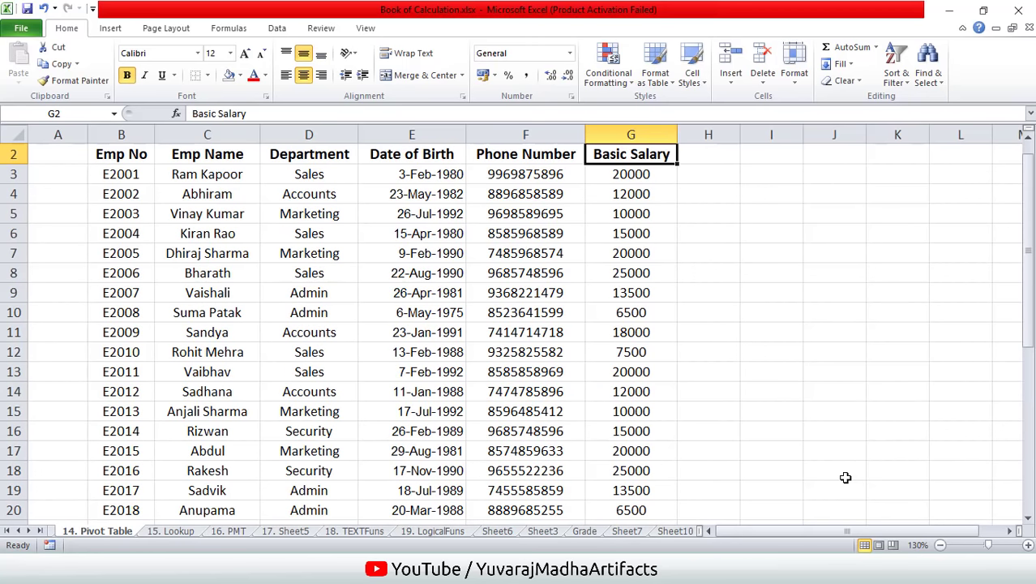
{"action": "scroll", "coordinate": [805, 513], "scroll_direction": "up", "scroll_amount": 1}
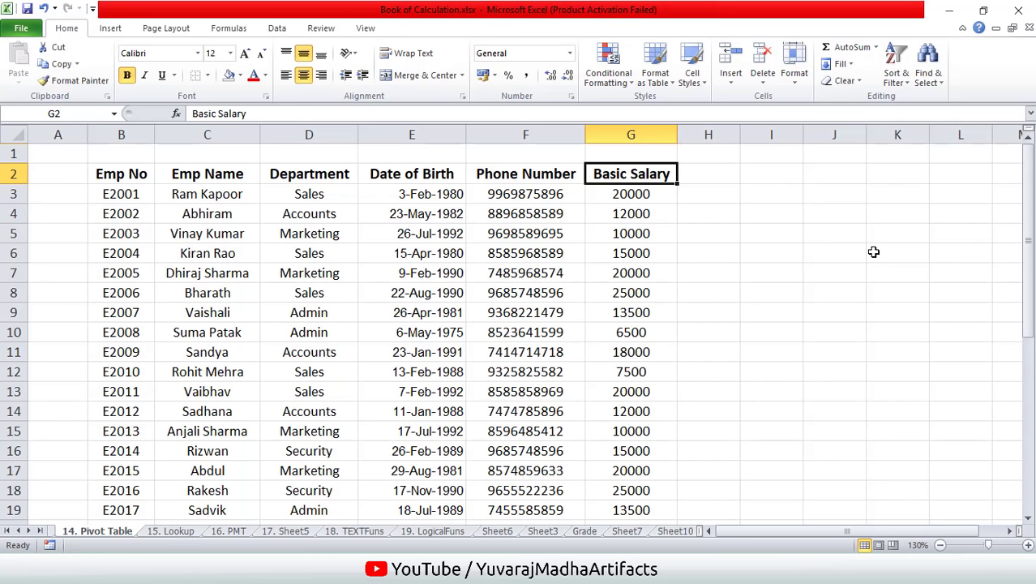
{"action": "key", "text": "ctrl+Left"}
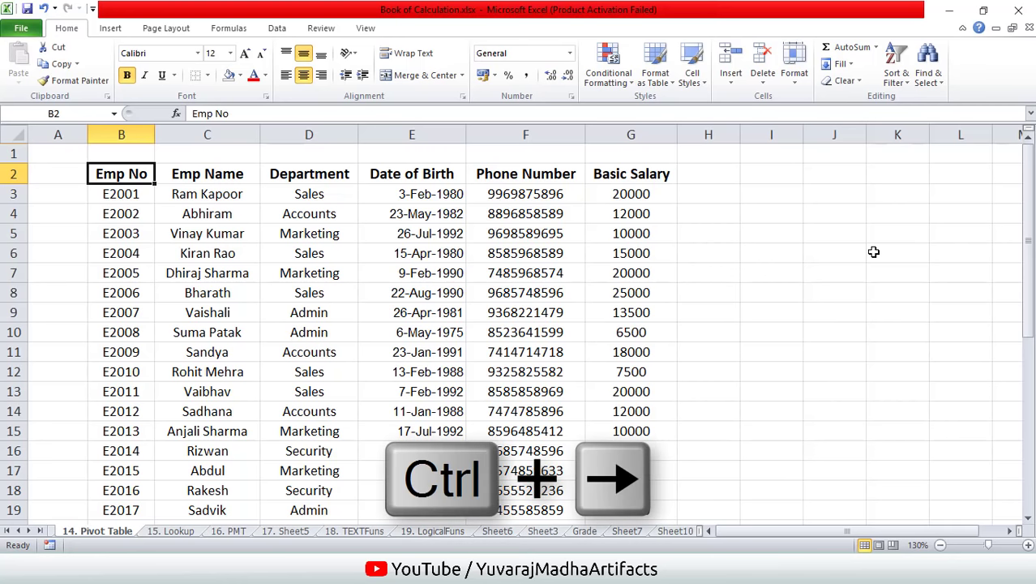
{"action": "key", "text": "ctrl+Right"}
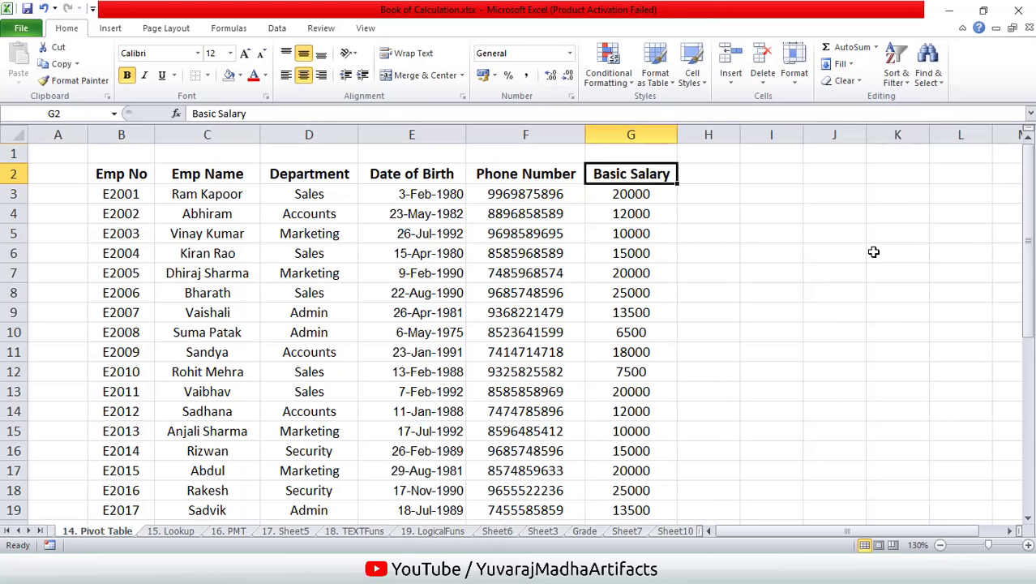
- Move to cell E8 and jump to the first filled cell of its row, B8, and to the last one, G8
{"action": "key", "text": "Down"}
{"action": "key", "text": "Down"}
{"action": "key", "text": "Down"}
{"action": "key", "text": "Left"}
{"action": "key", "text": "Left"}
{"action": "key", "text": "Down"}
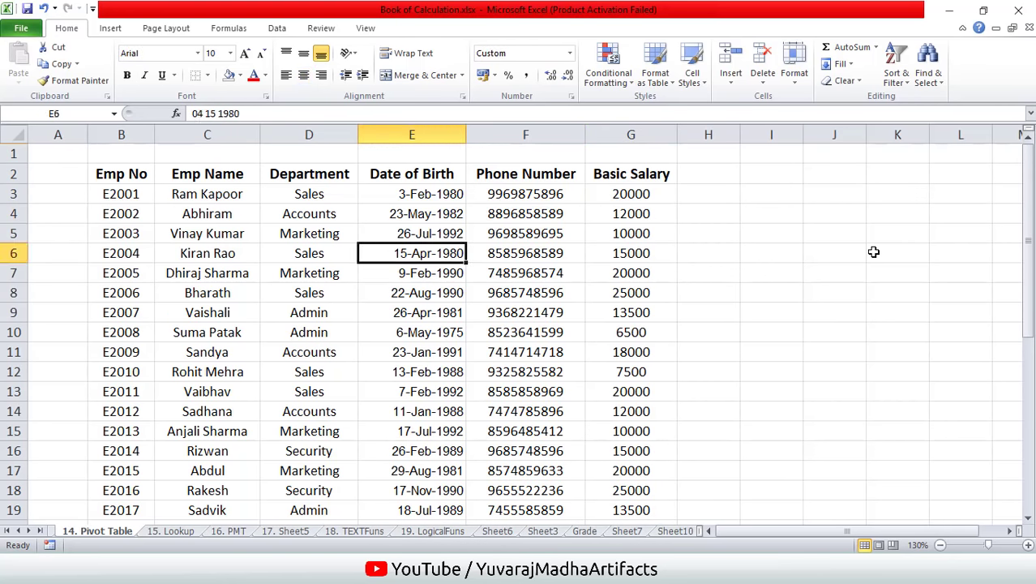
{"action": "key", "text": "Down"}
{"action": "key", "text": "Down"}
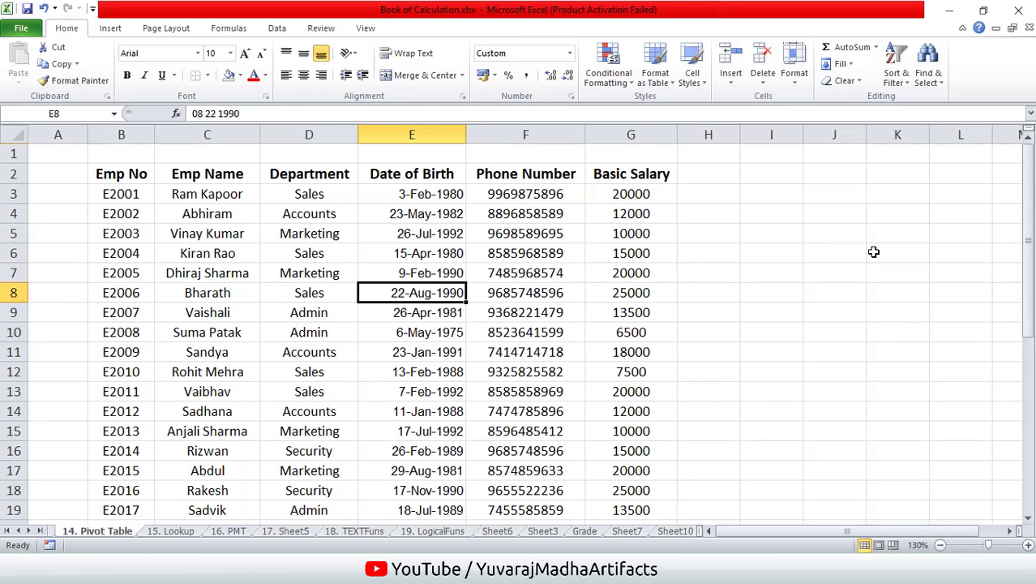
{"action": "key", "text": "ctrl+Left"}
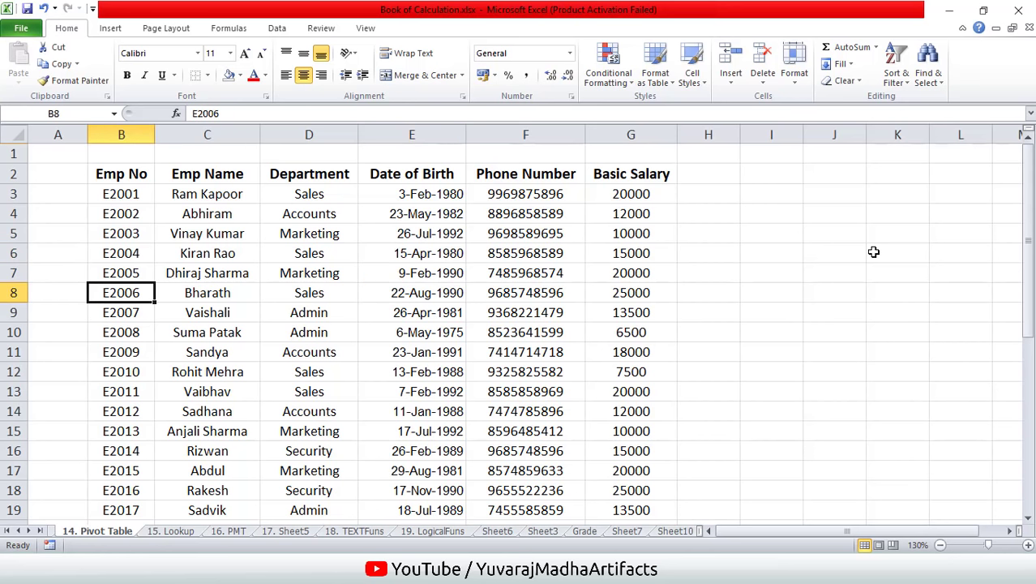
{"action": "key", "text": "ctrl+Right"}
- Return to column E in row 8, jump to its last filled cell E22, and jump back up to header E2
{"action": "key", "text": "Left"}
{"action": "key", "text": "Left"}
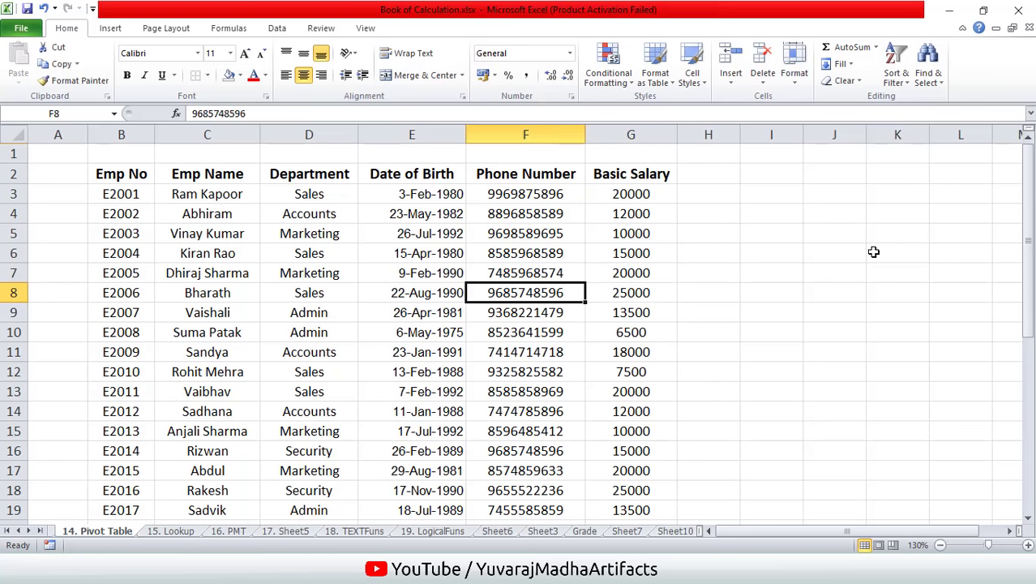
{"action": "key", "text": "ctrl+Down"}
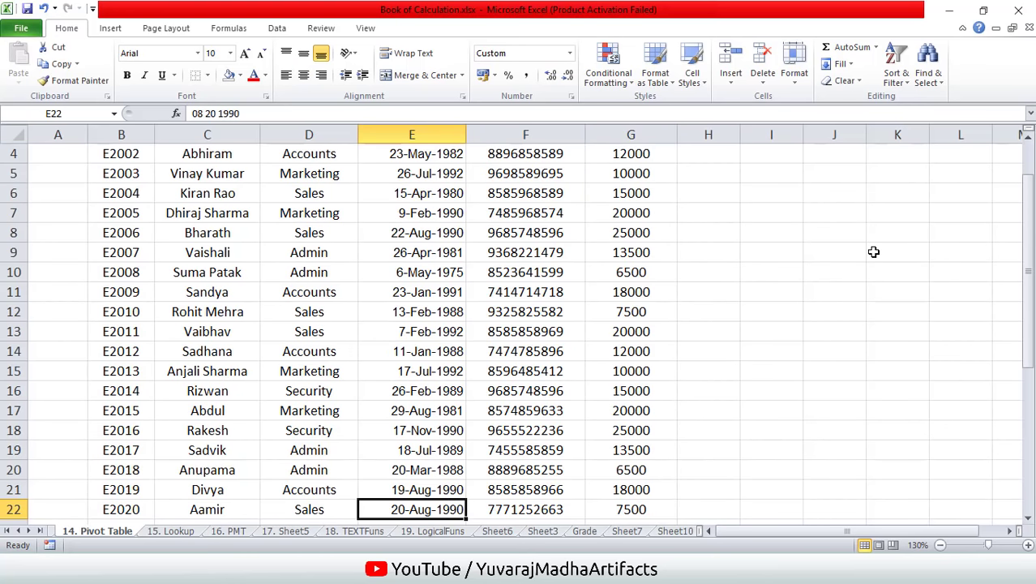
{"action": "key", "text": "ctrl+Up"}
{"action": "scroll", "coordinate": [873, 252], "scroll_direction": "up", "scroll_amount": 1}
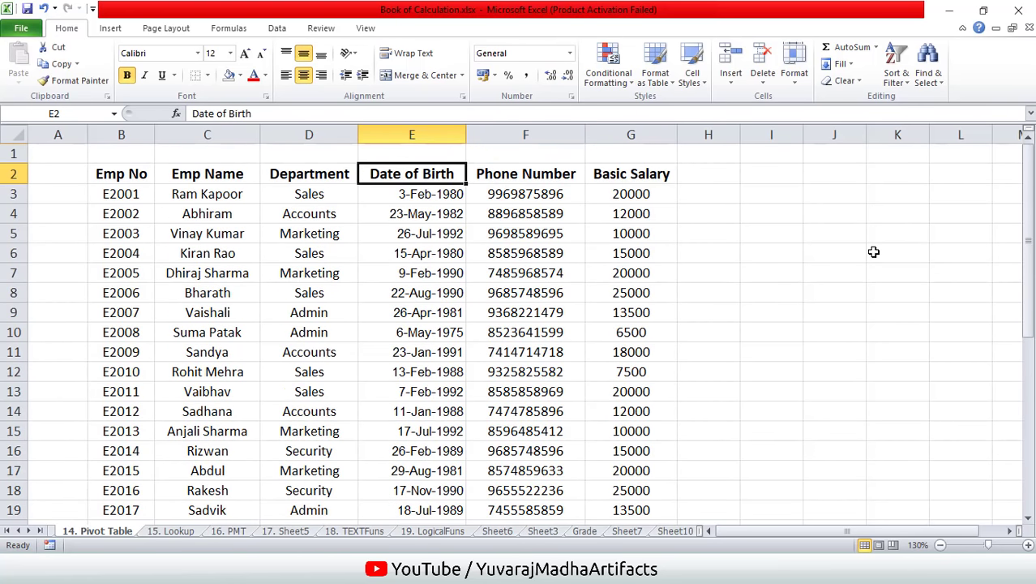